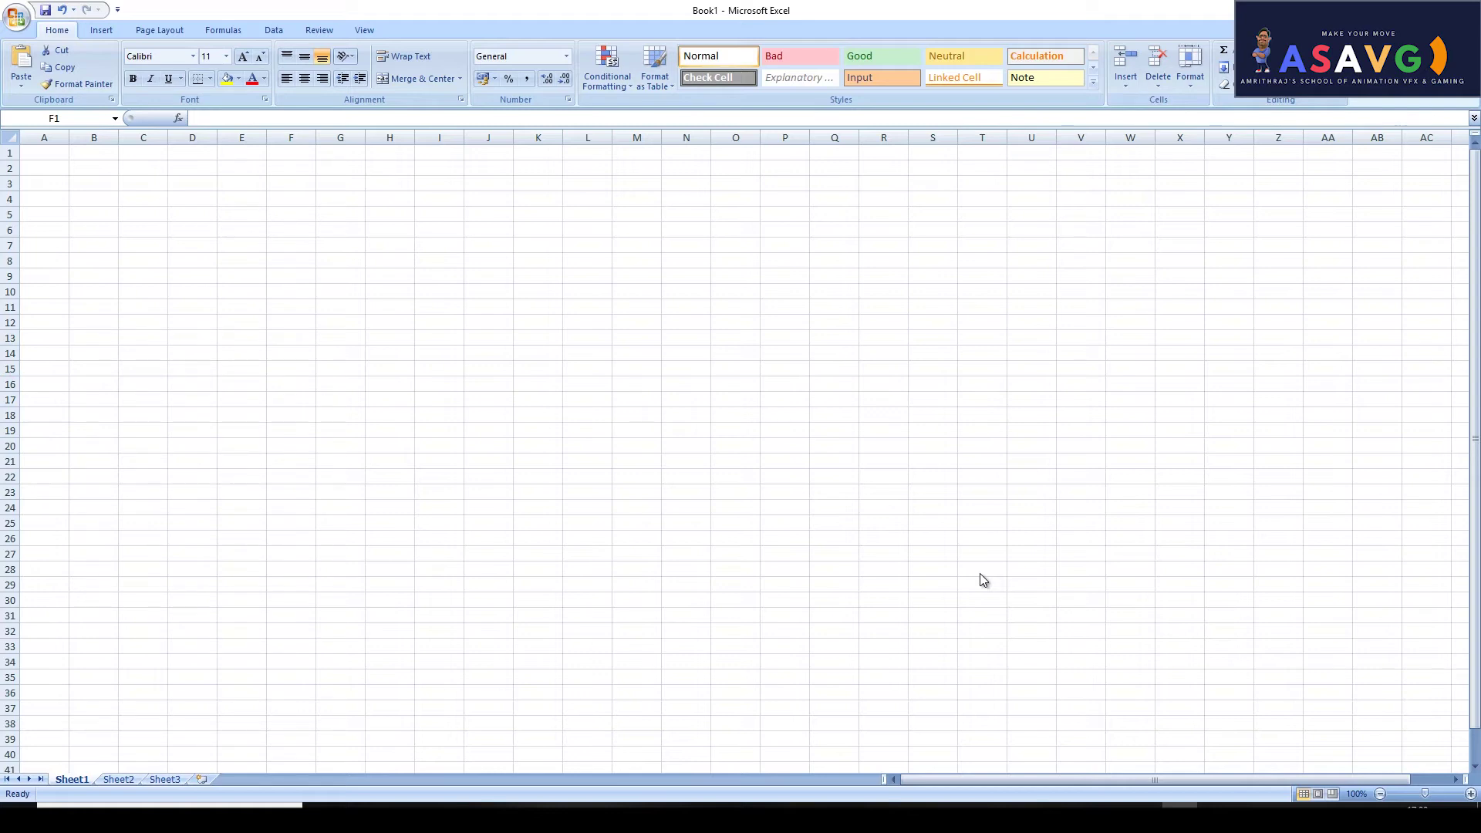
Select cell K10 on the empty Sheet1 of Book1.
left_click(527, 291)
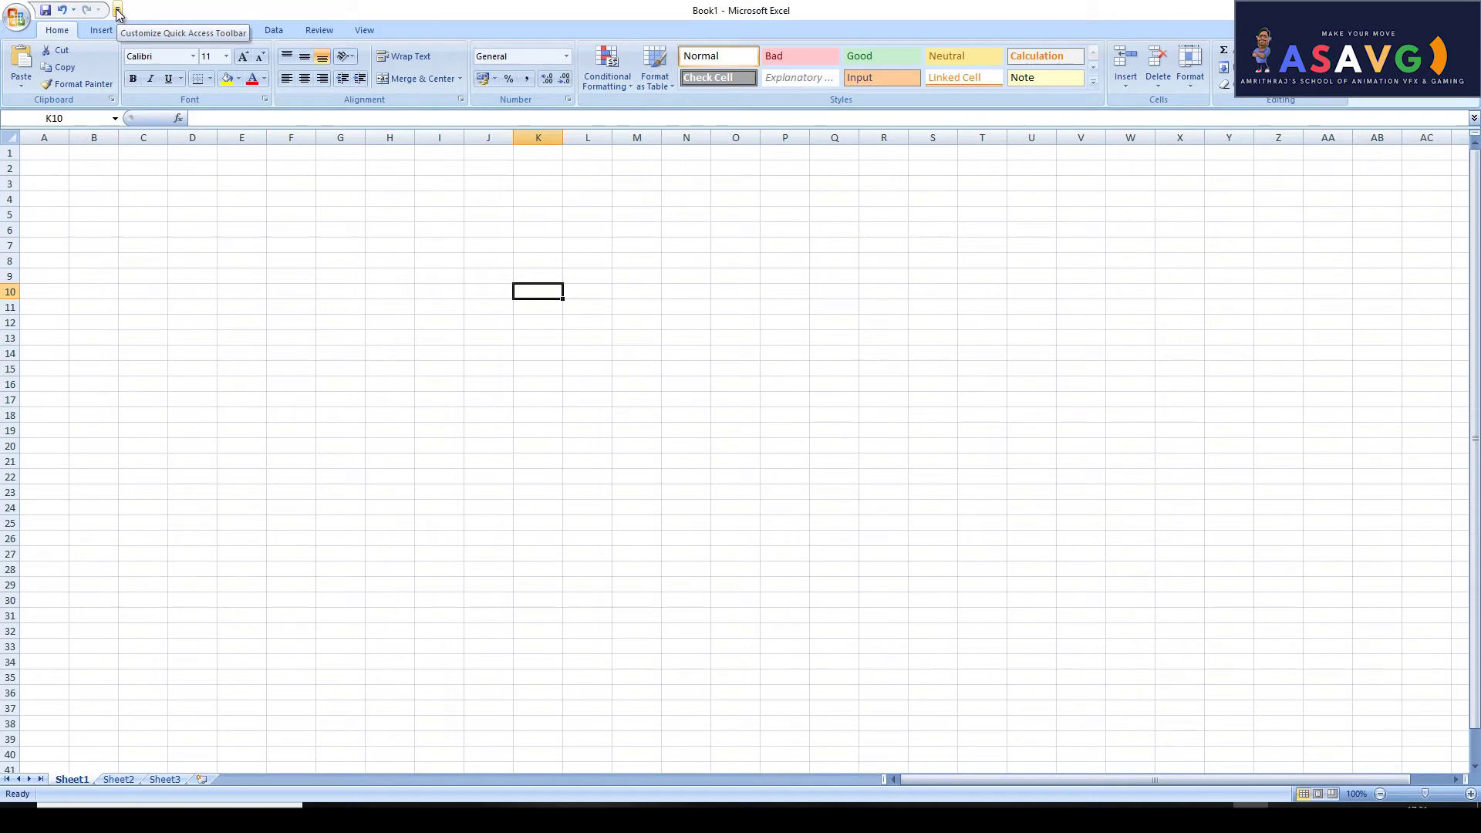
left_click(118, 12)
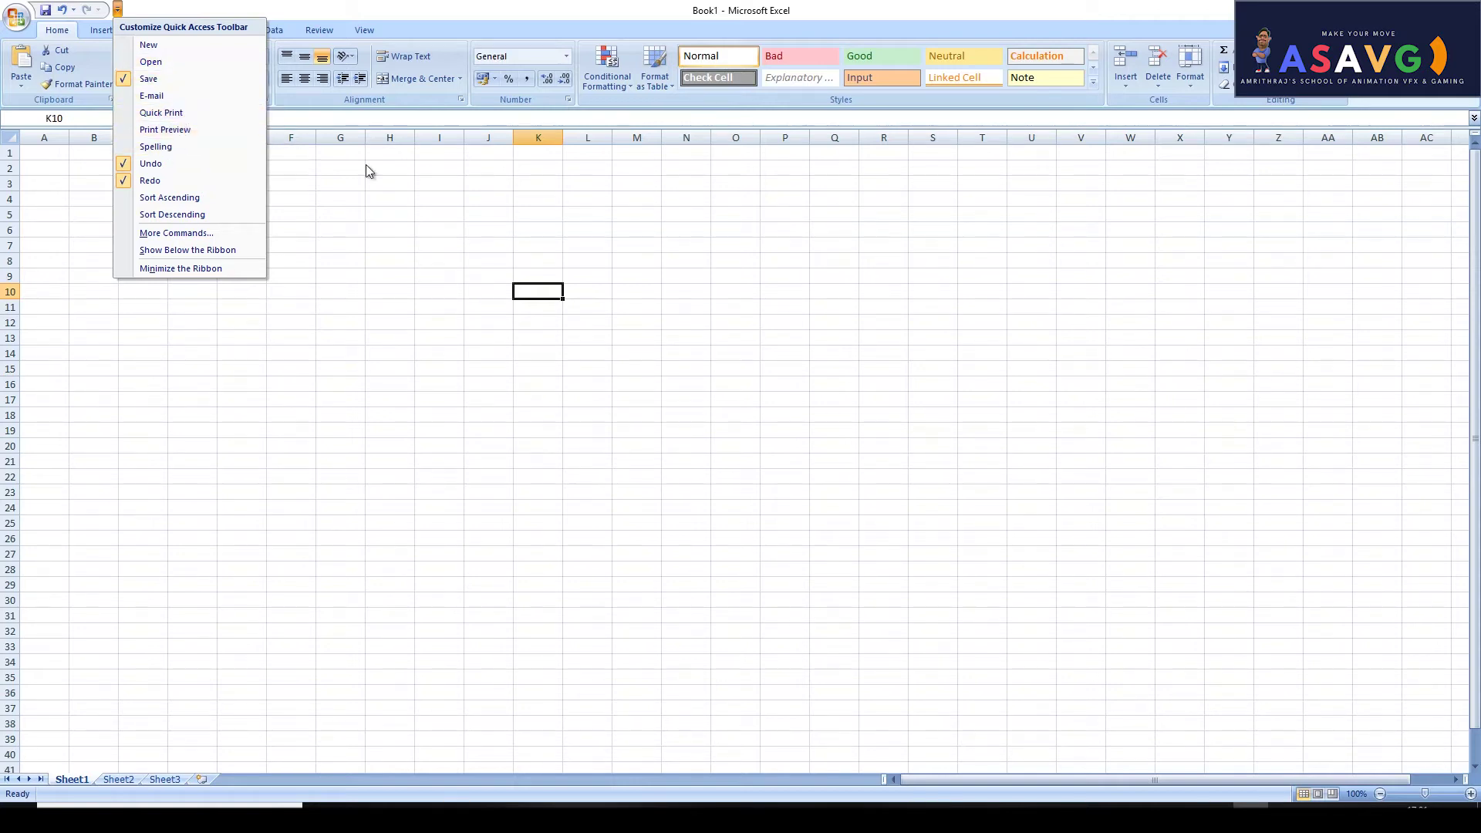
left_click(129, 9)
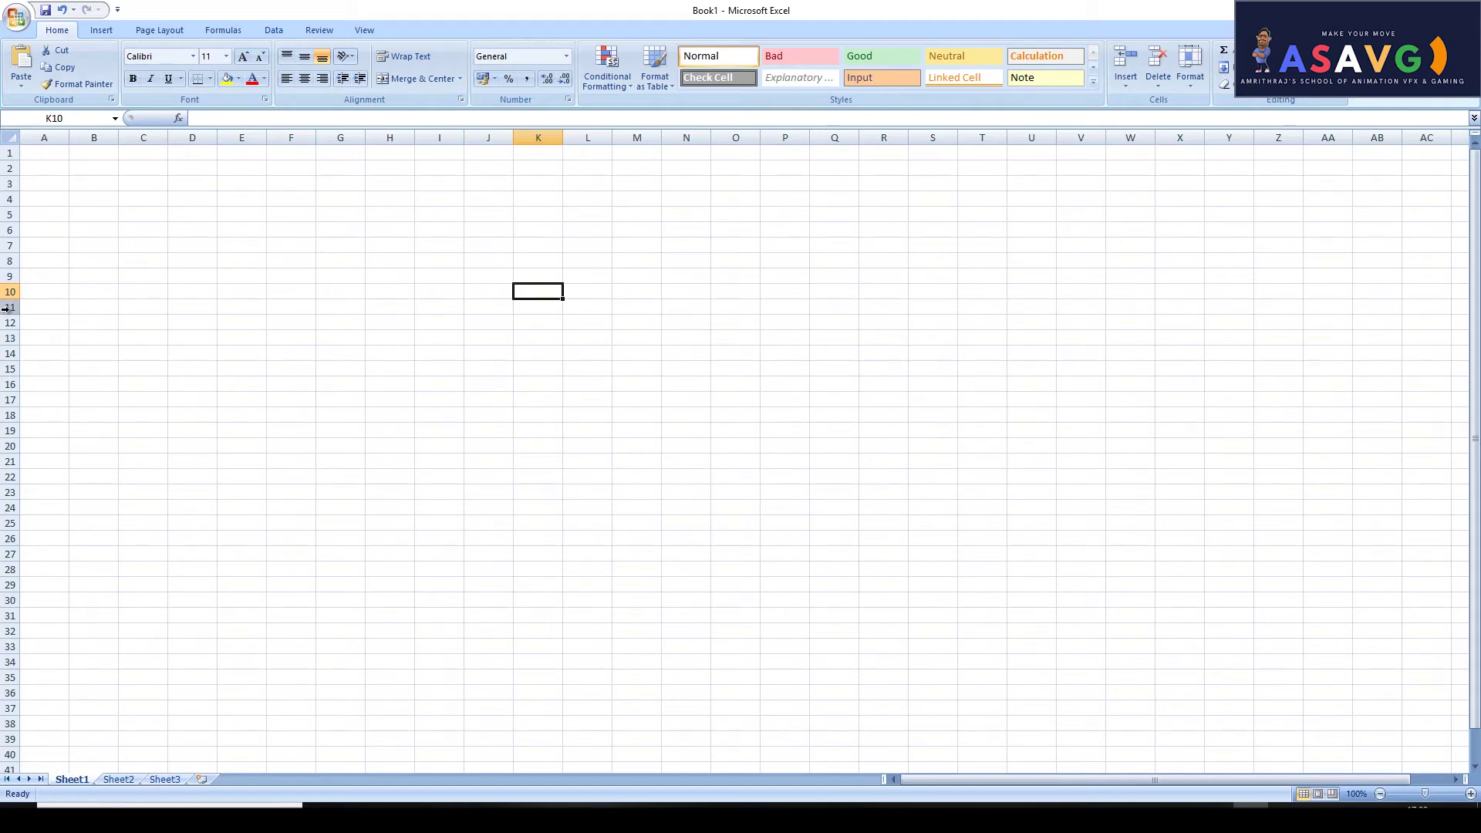
Select all of row 11, then switch to selecting all of column K.
left_click(6, 308)
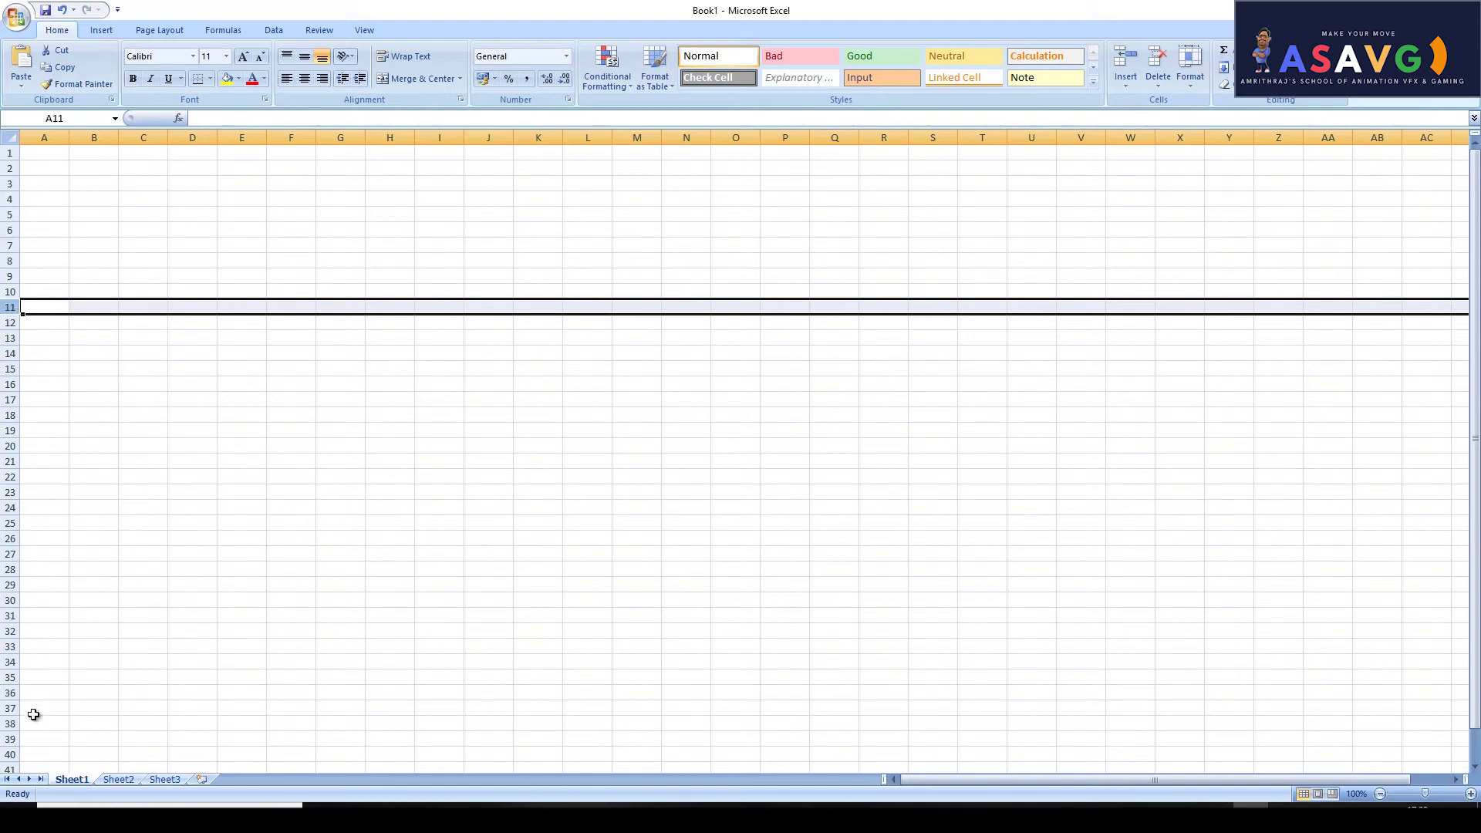
left_click(539, 136)
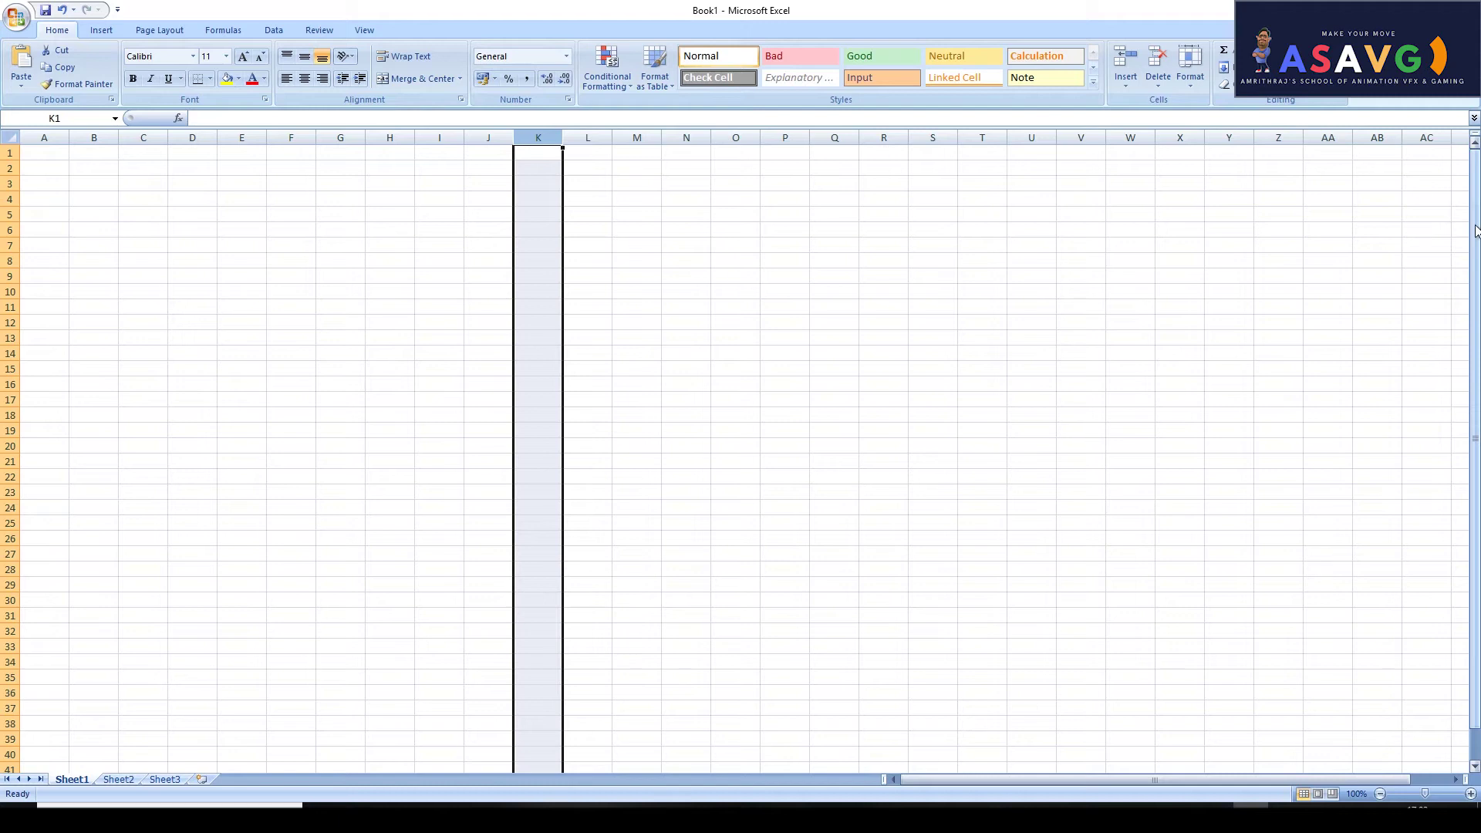
Select all of row 13 while scrolling around the sheet and back to the top-left.
left_click_drag(1475, 193, 1476, 197)
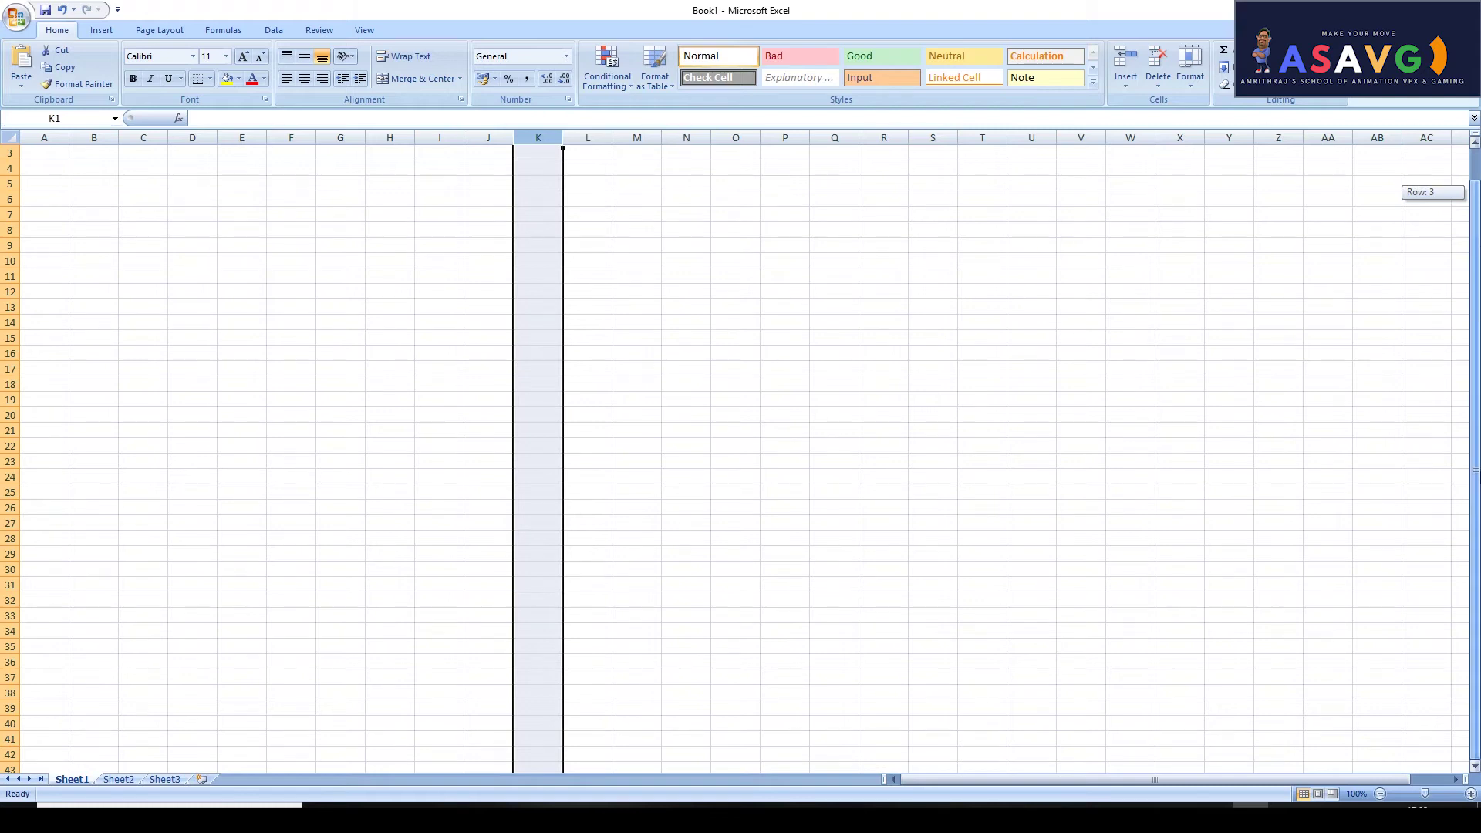
left_click(6, 309)
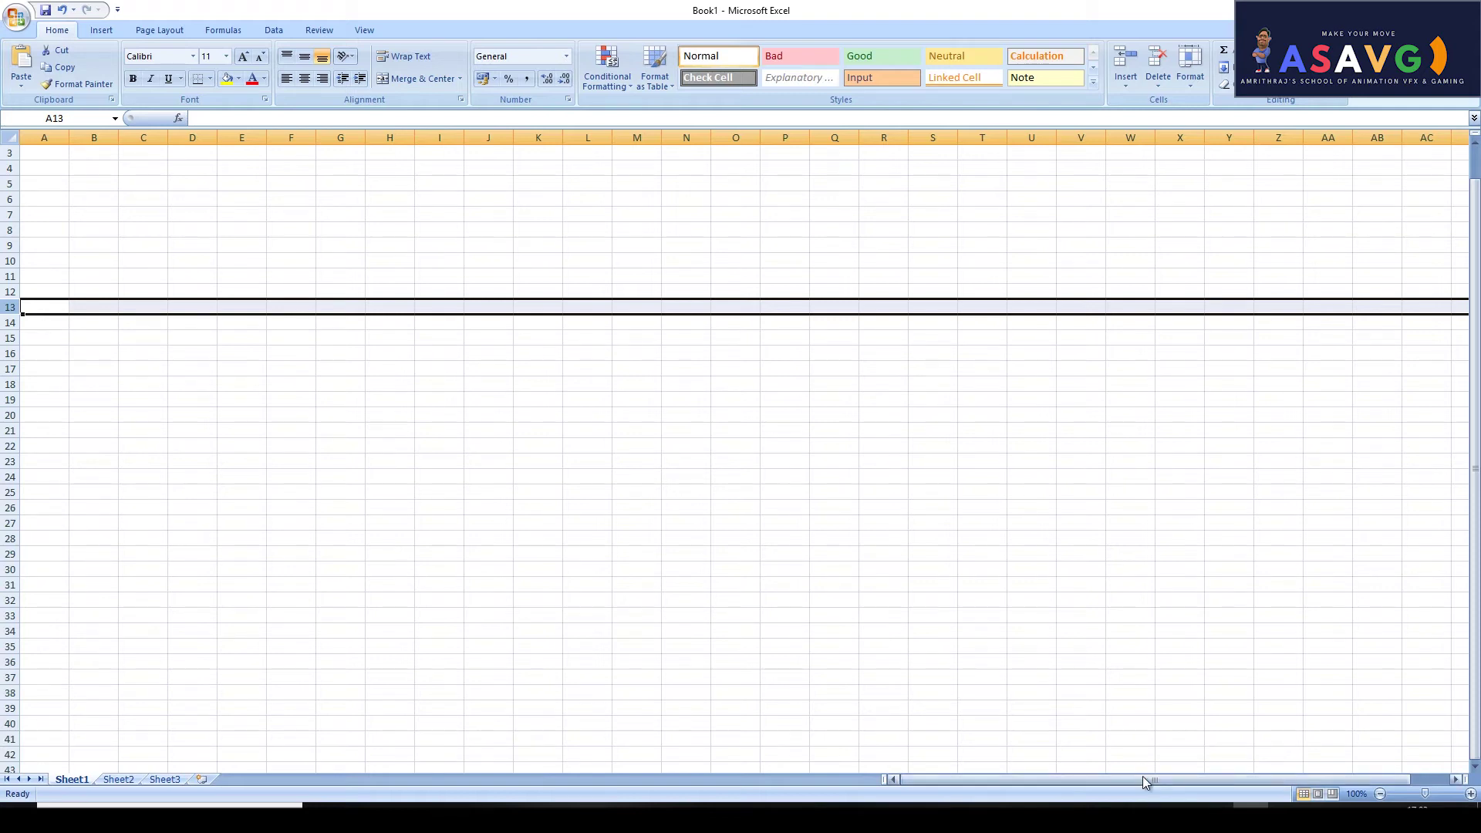
mouse_move(1139, 781)
left_mouse_down()
mouse_move(1187, 786)
mouse_move(1087, 787)
mouse_move(1395, 783)
left_mouse_up()
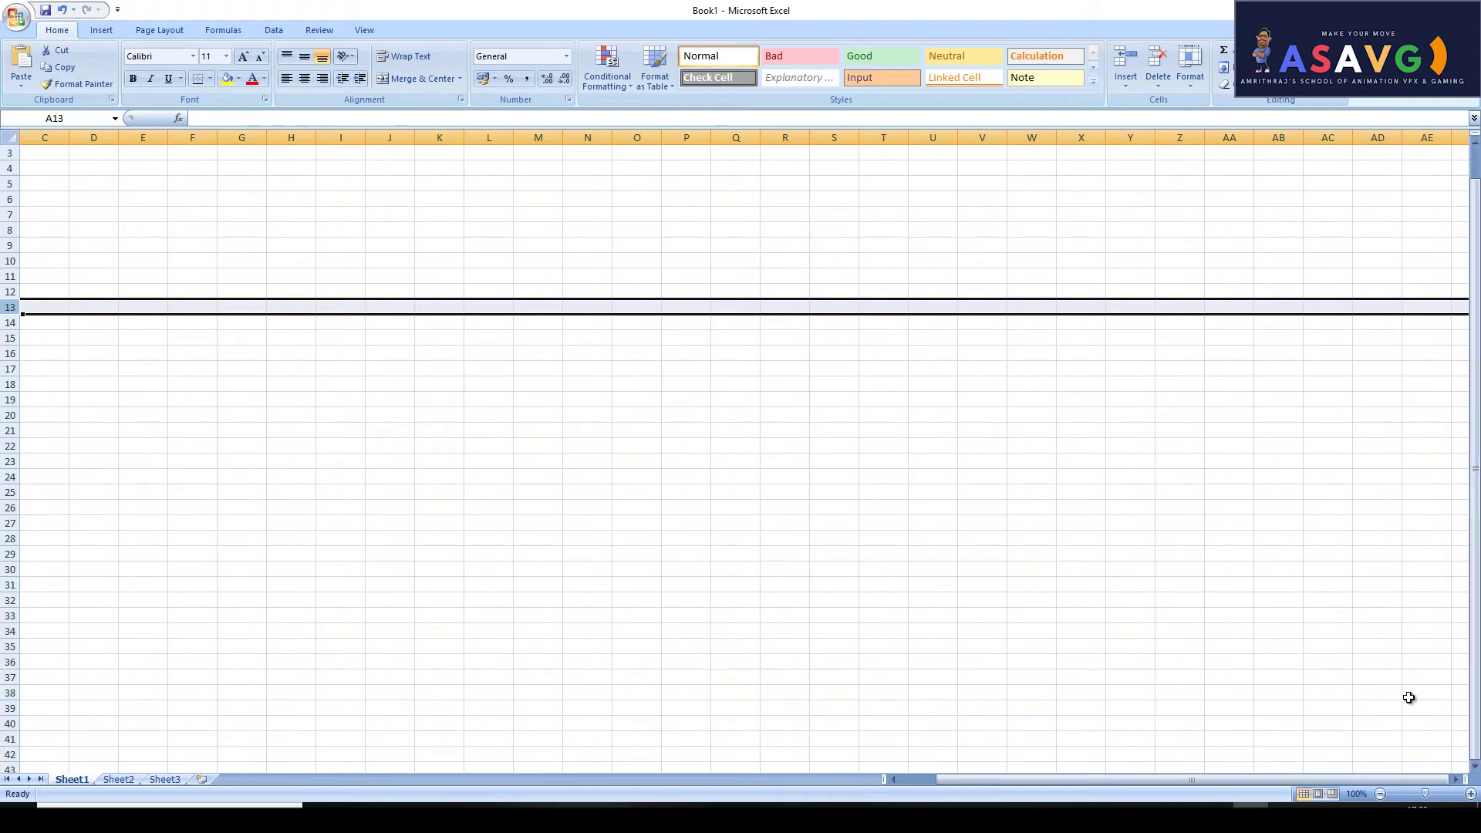
left_click_drag(912, 786, 1257, 786)
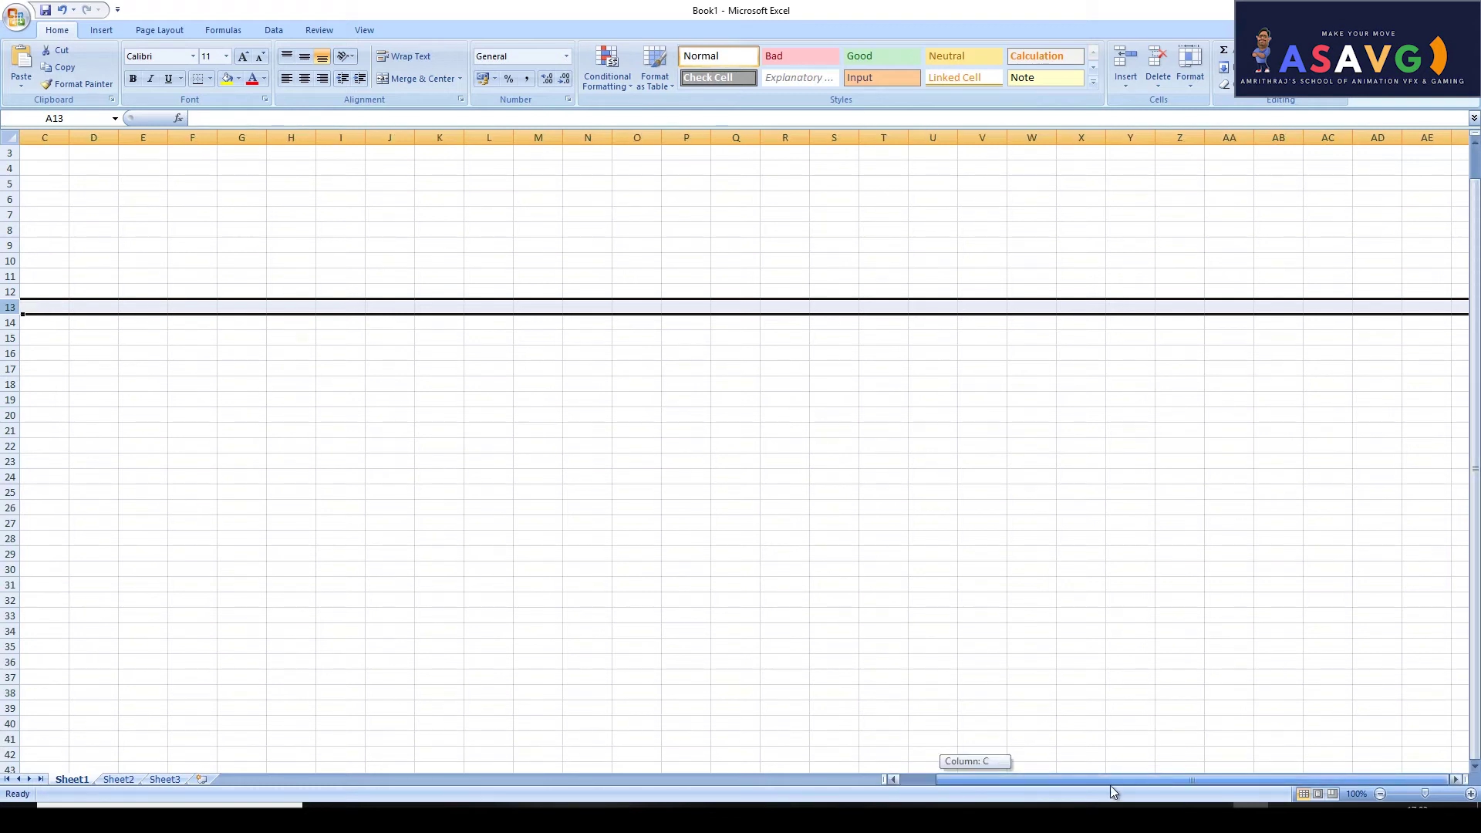
left_click_drag(1151, 780, 1082, 778)
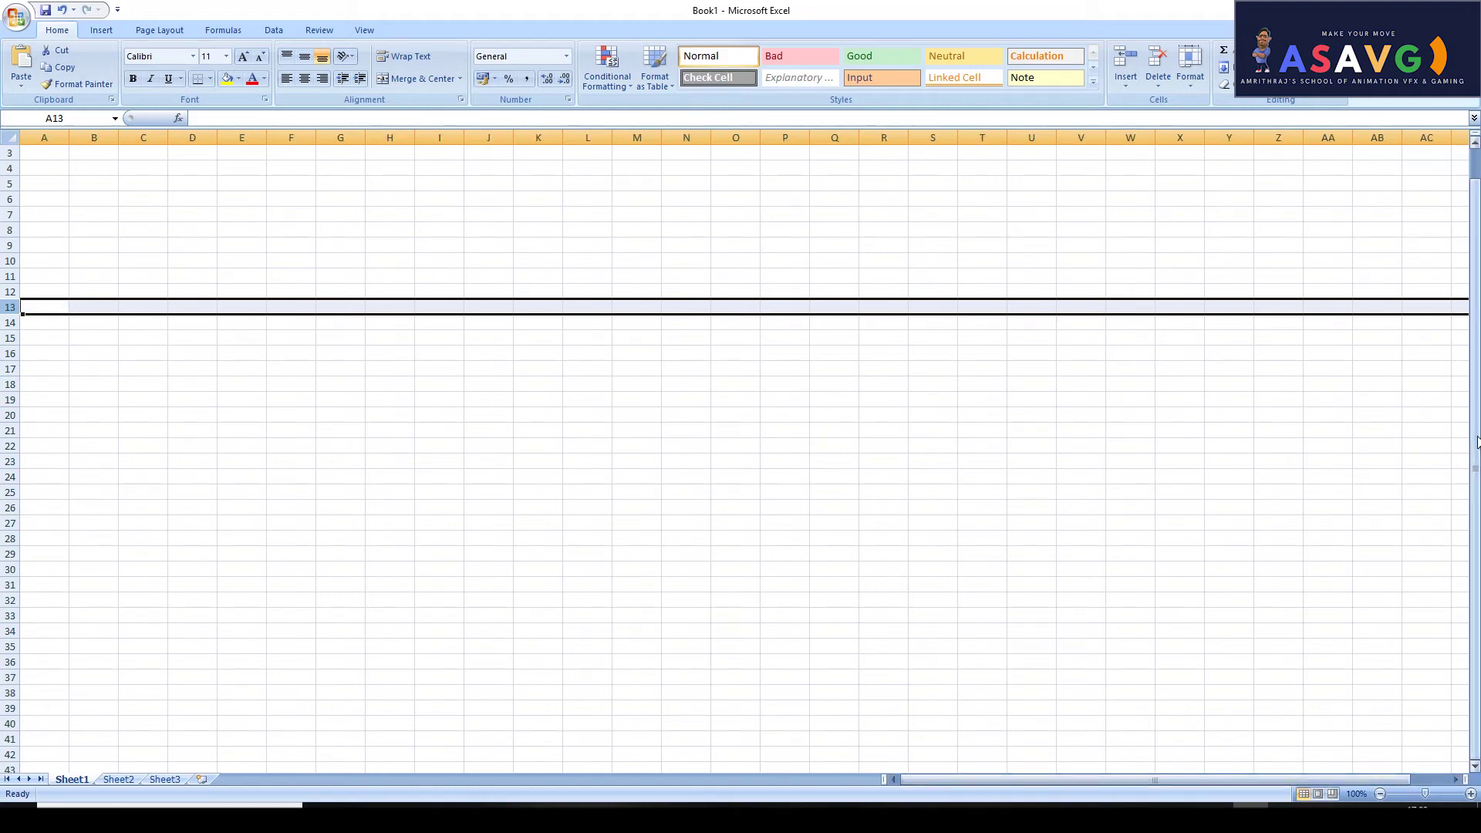
left_click_drag(1475, 451, 1475, 439)
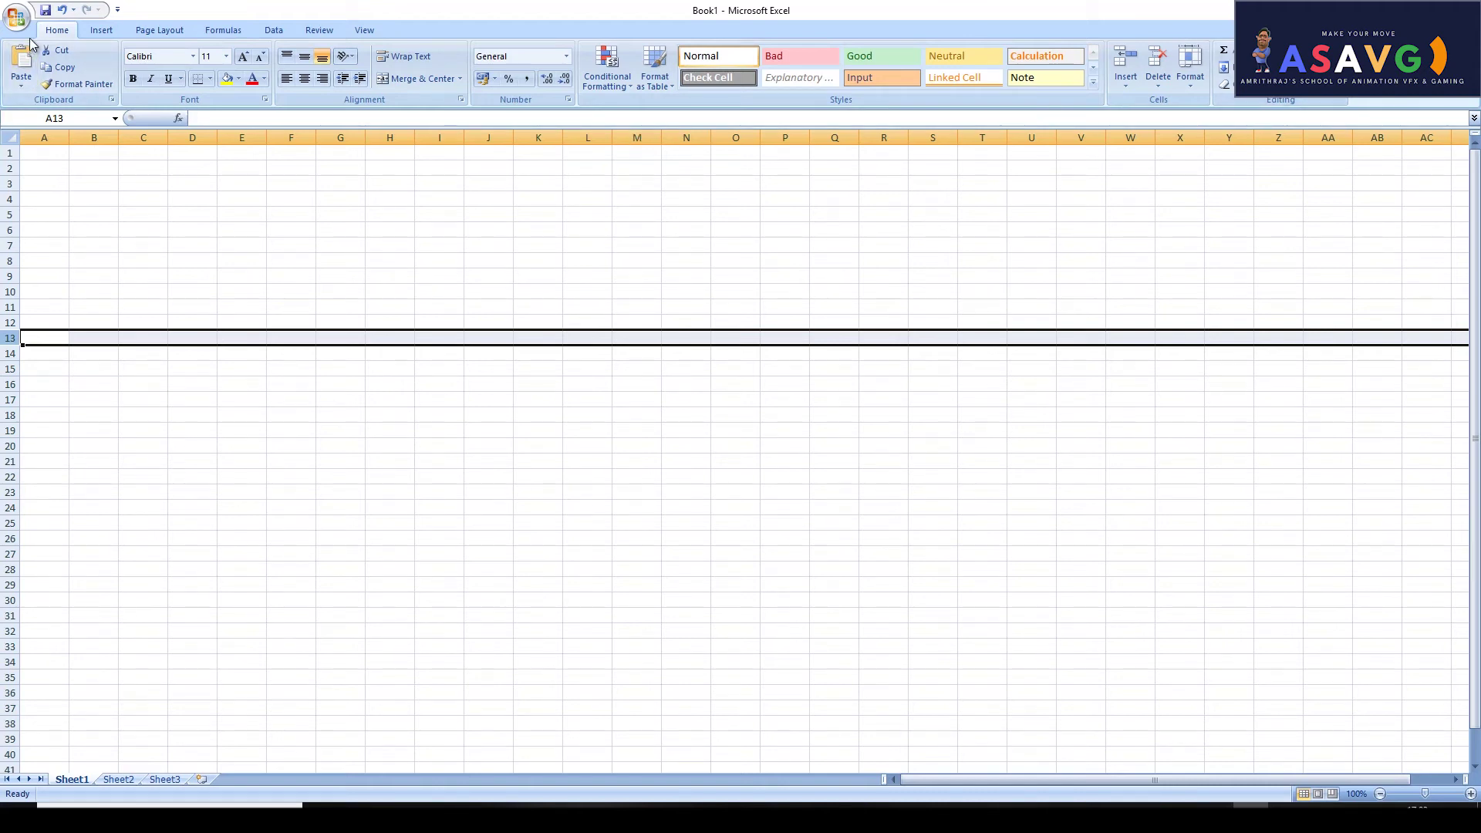
Put cell A13 into Edit mode from the formula bar.
left_click(266, 116)
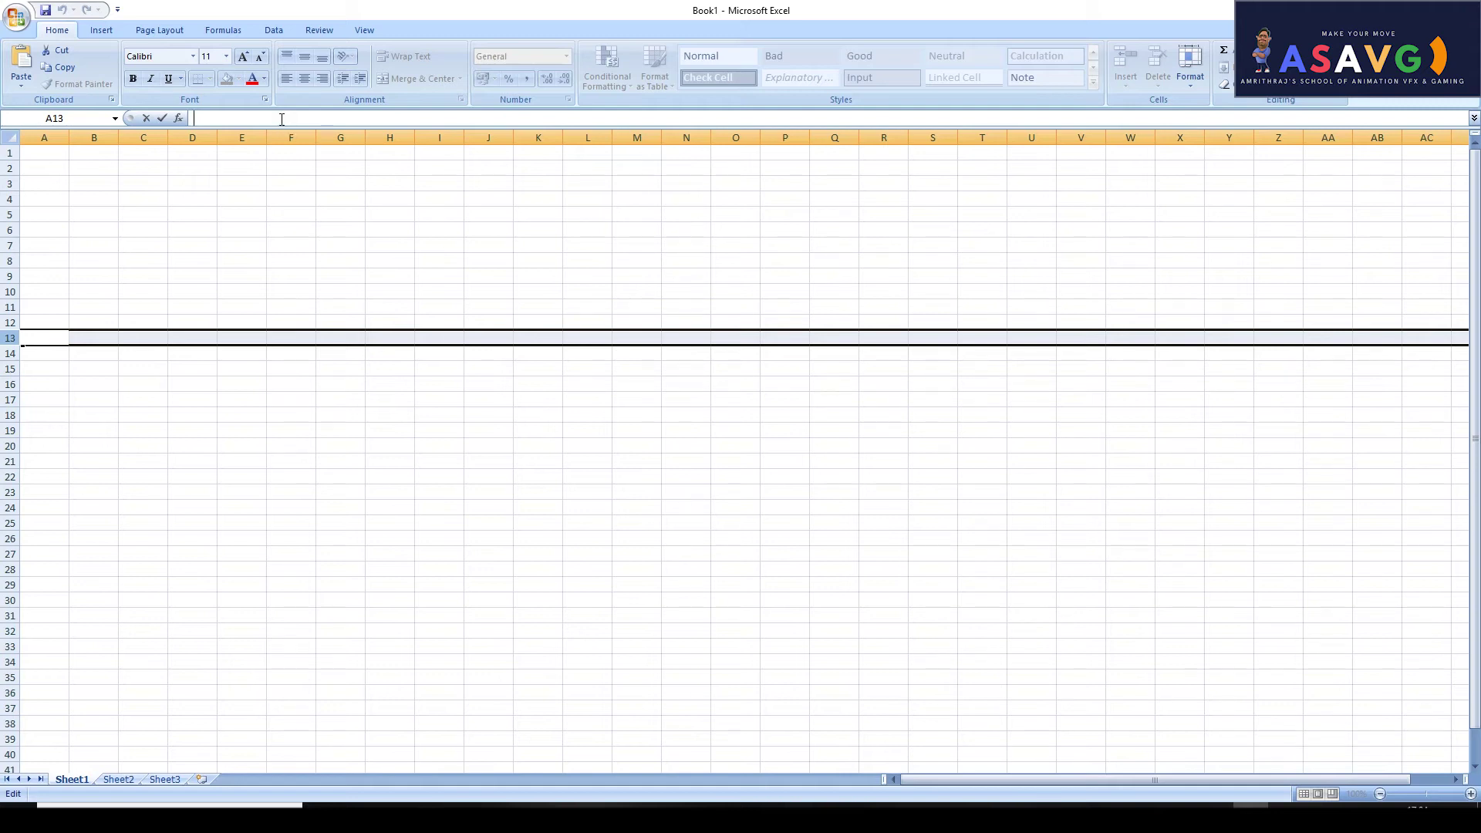
Browse the Insert, Page Layout, Formulas, Data, Review, View and Home tabs, ending on Insert.
left_click(100, 30)
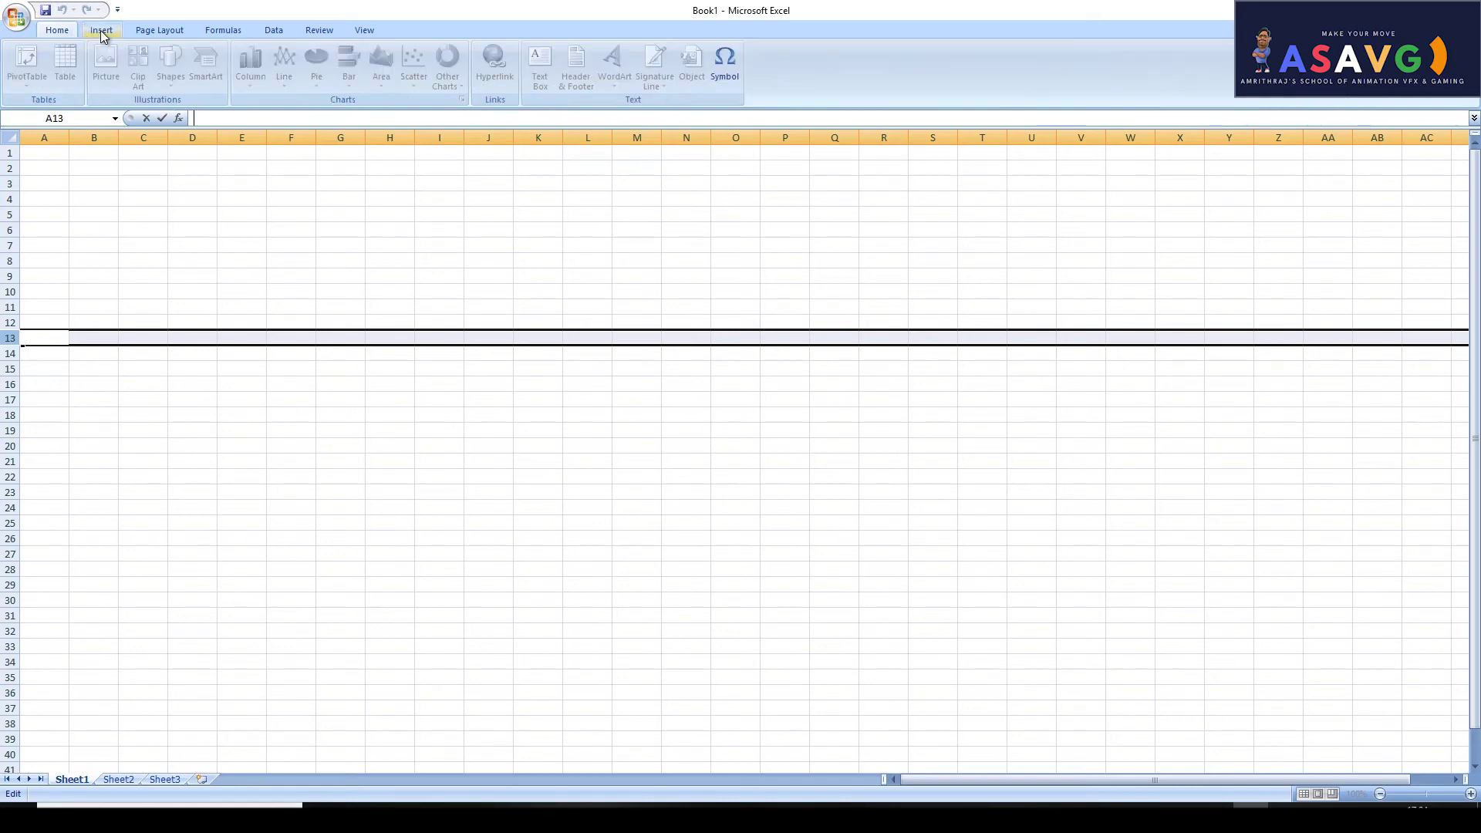
left_click(160, 30)
left_click(225, 30)
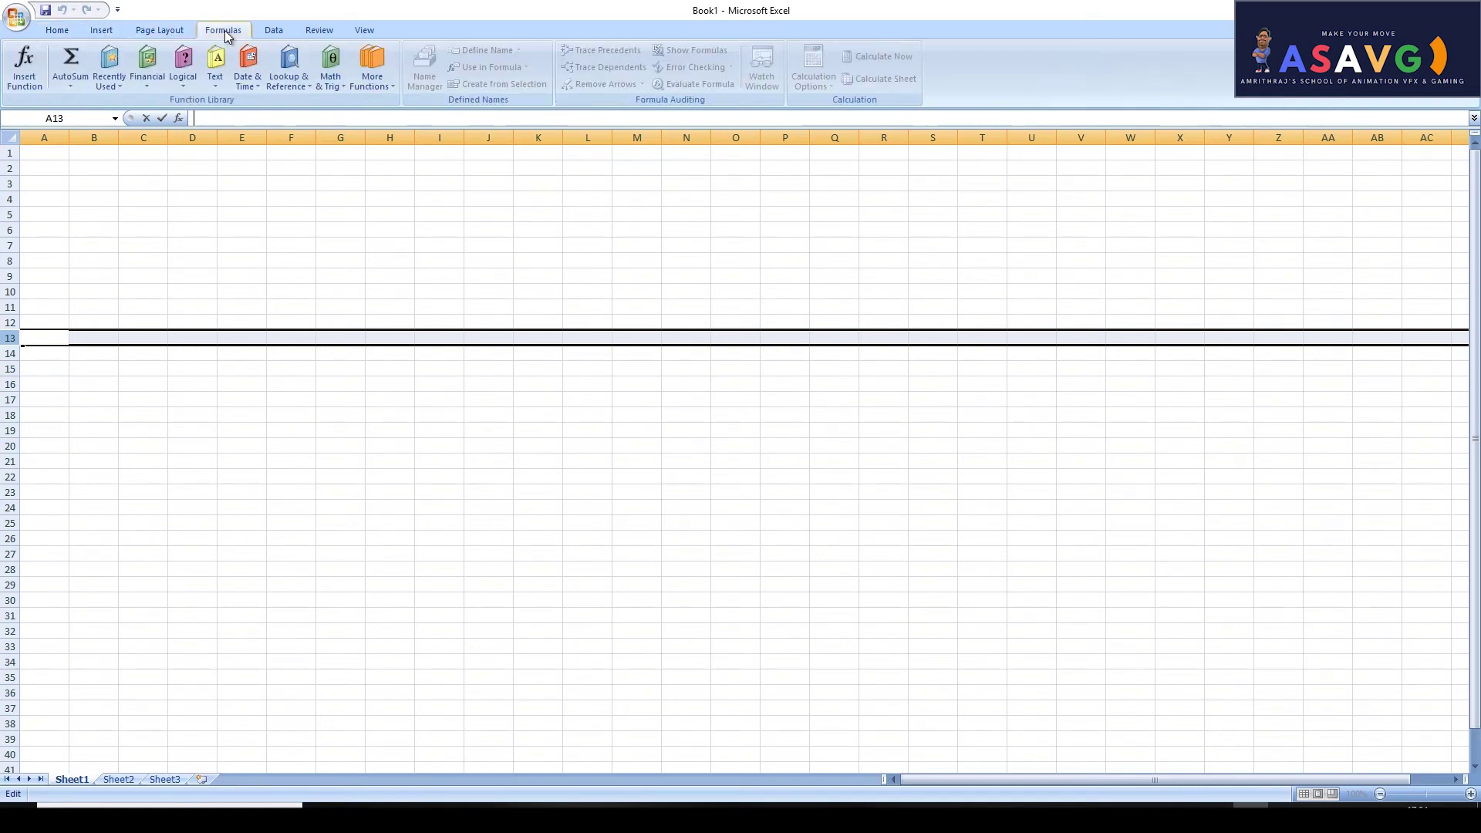
left_click(272, 30)
left_click(316, 29)
left_click(366, 31)
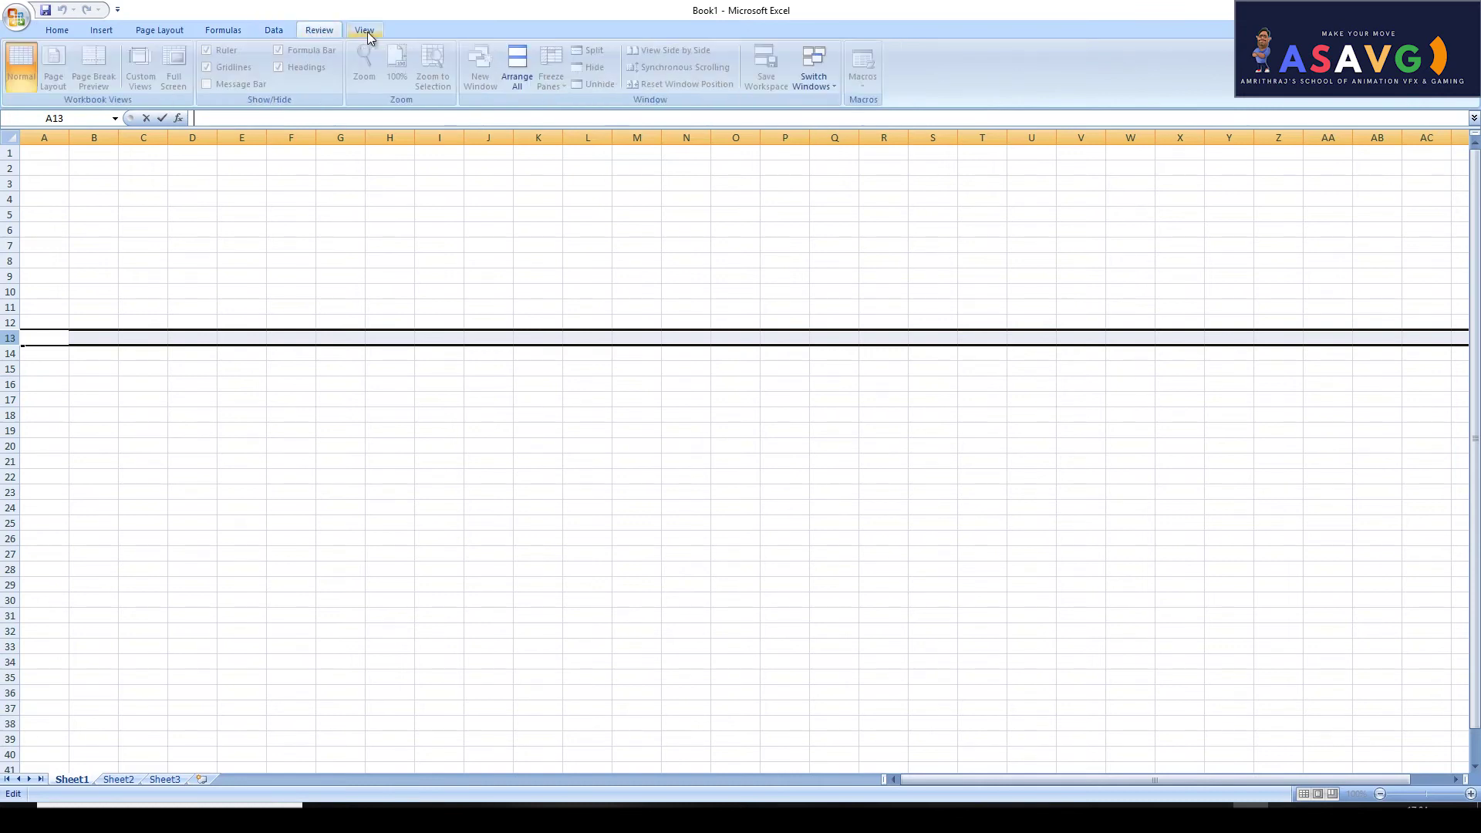
left_click(67, 33)
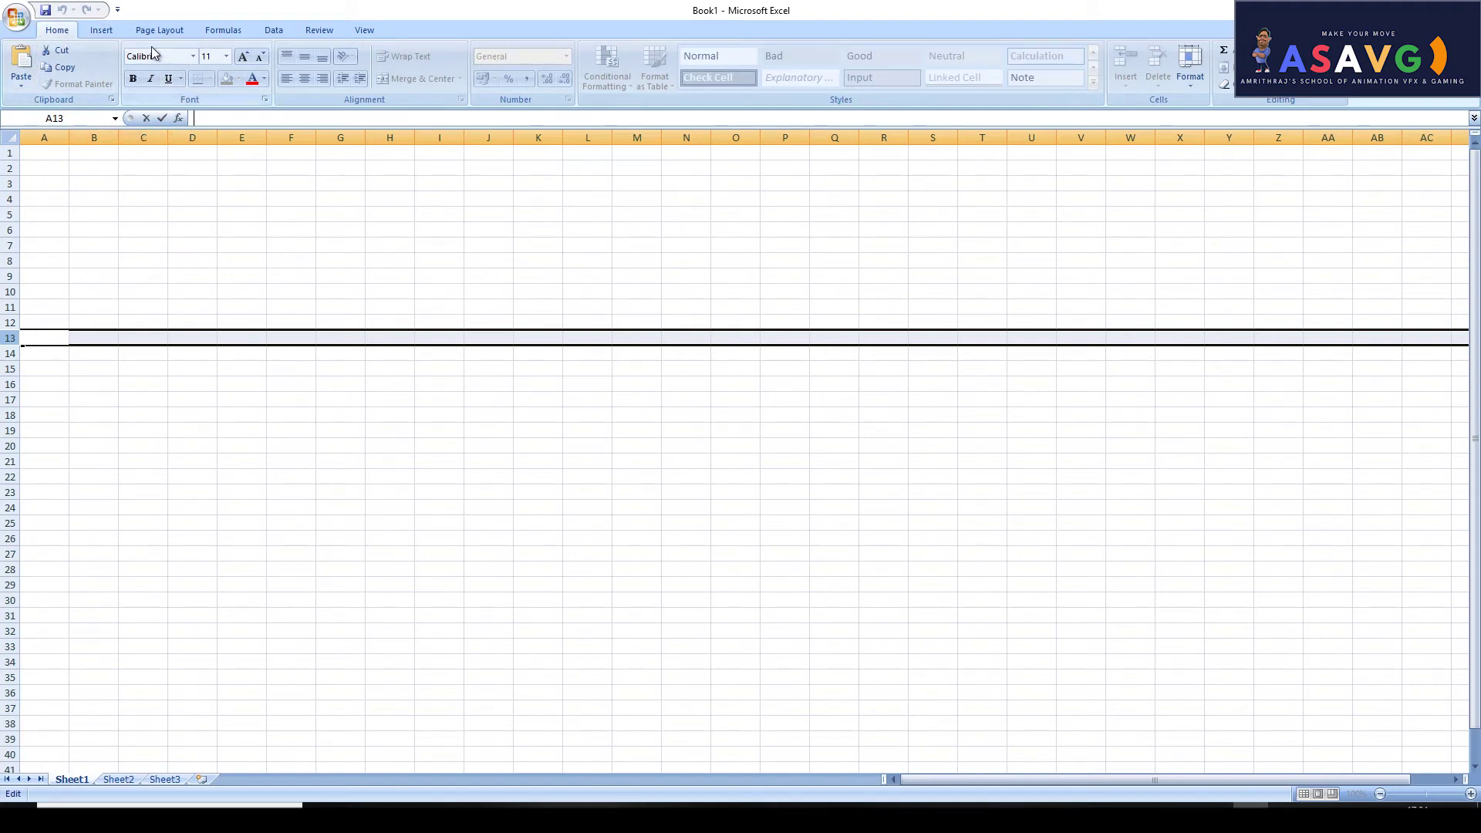
left_click(112, 27)
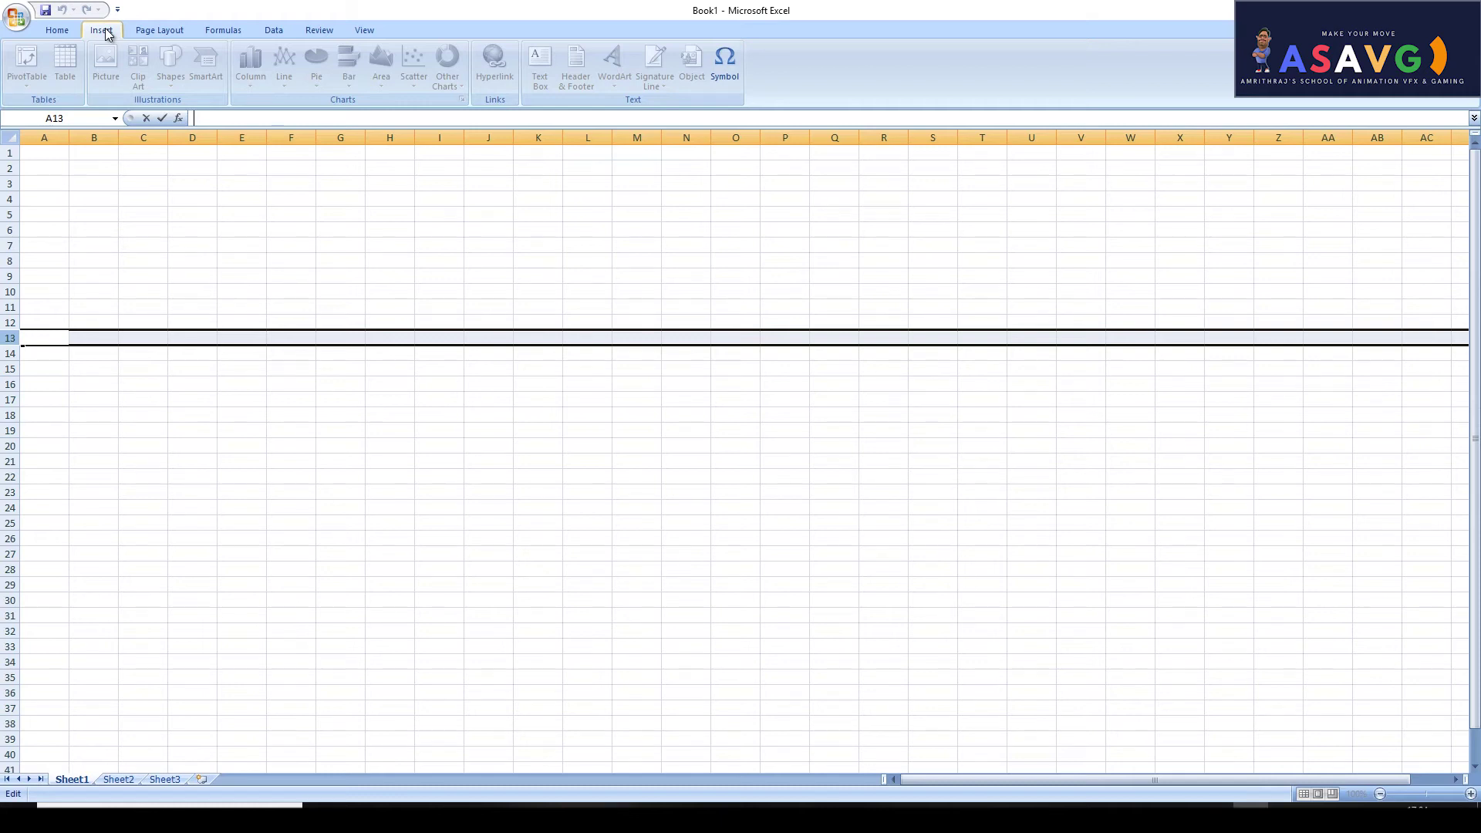
Collapse the ribbon, end editing by selecting cell C1, and show the Insert commands.
double_click(103, 31)
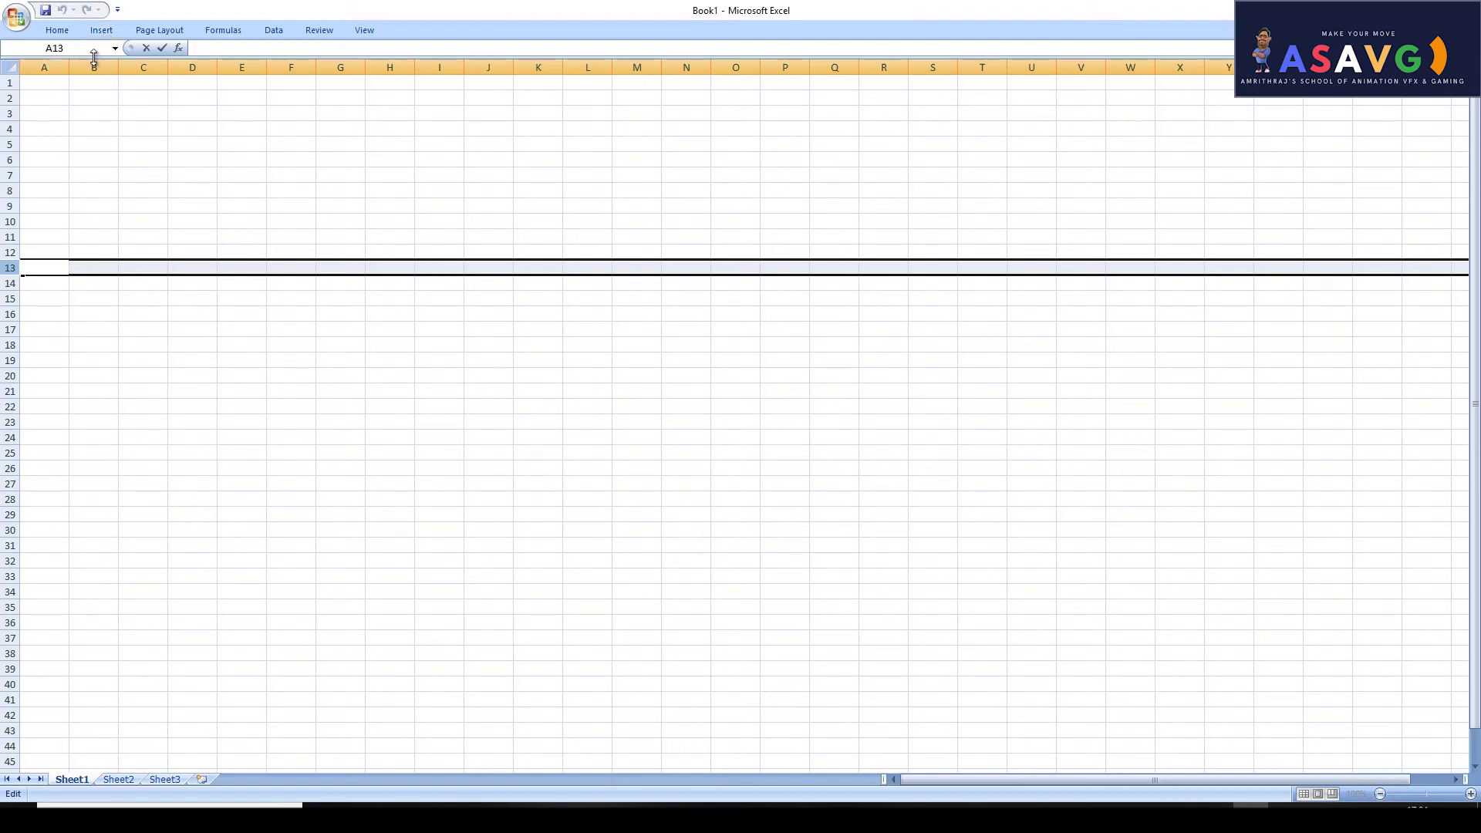
left_click(129, 84)
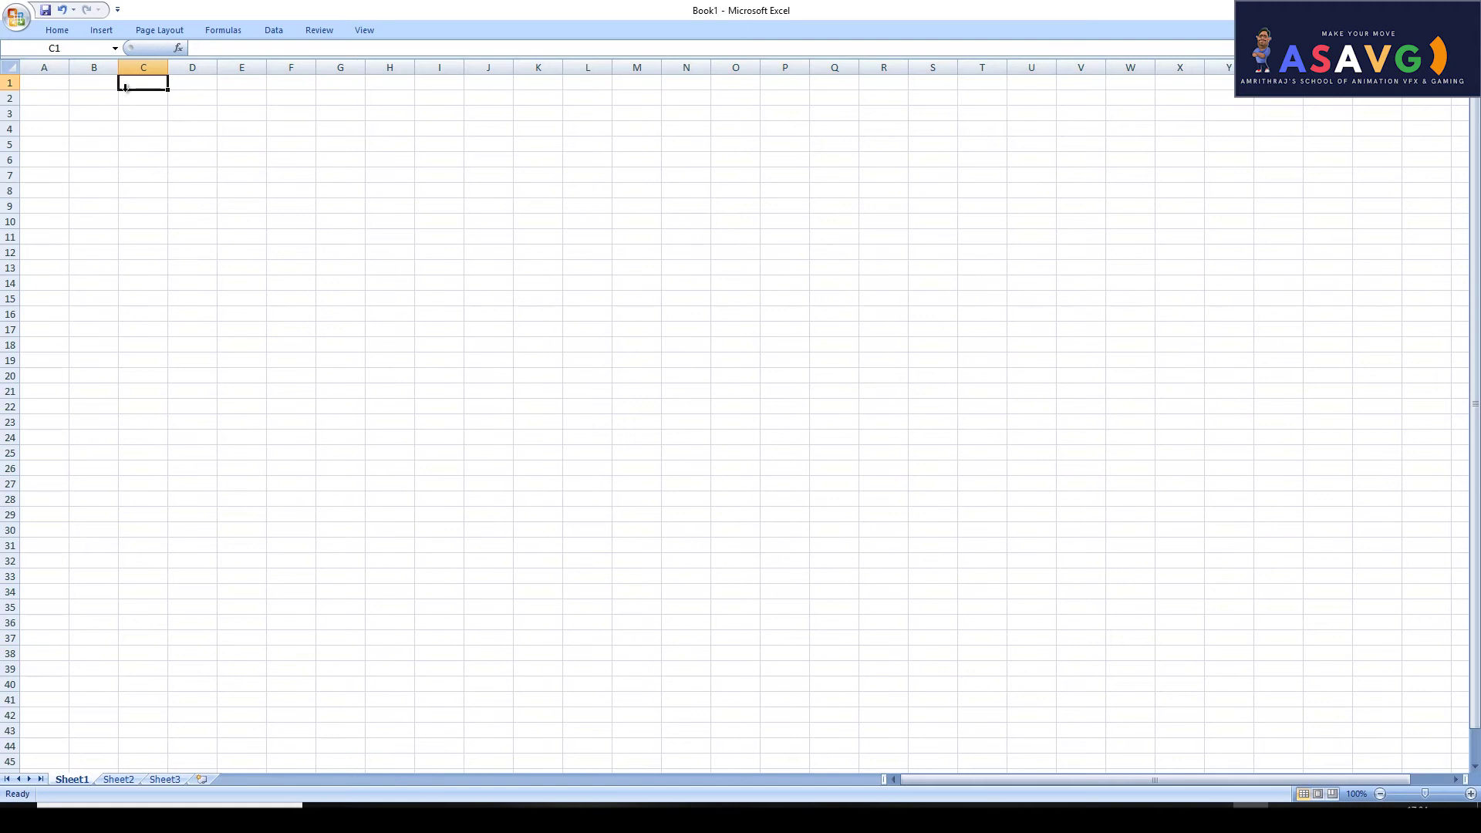
left_click(101, 31)
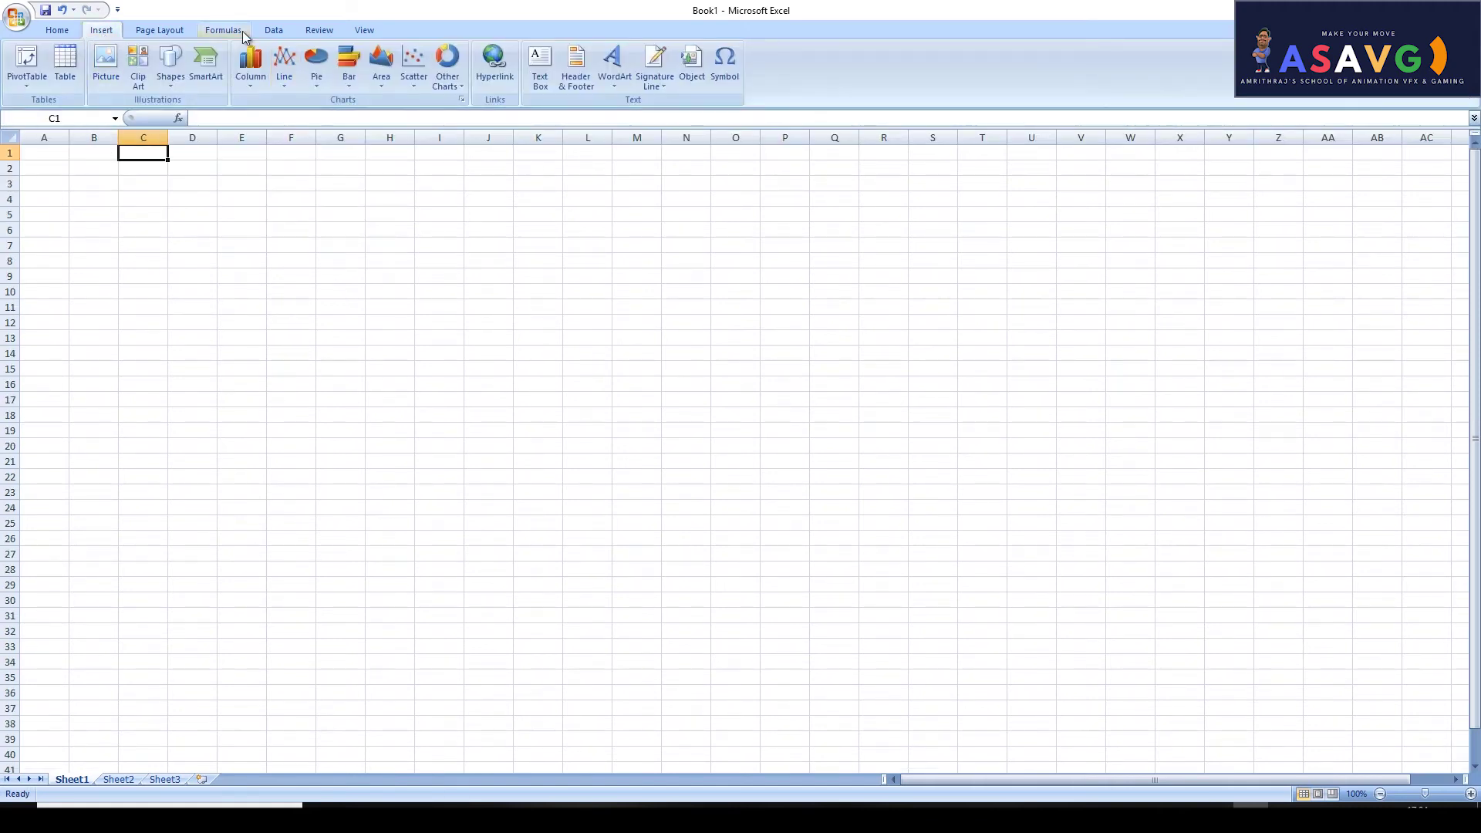
Show the Page Layout commands, minimizing and then restoring the ribbon.
left_click(170, 30)
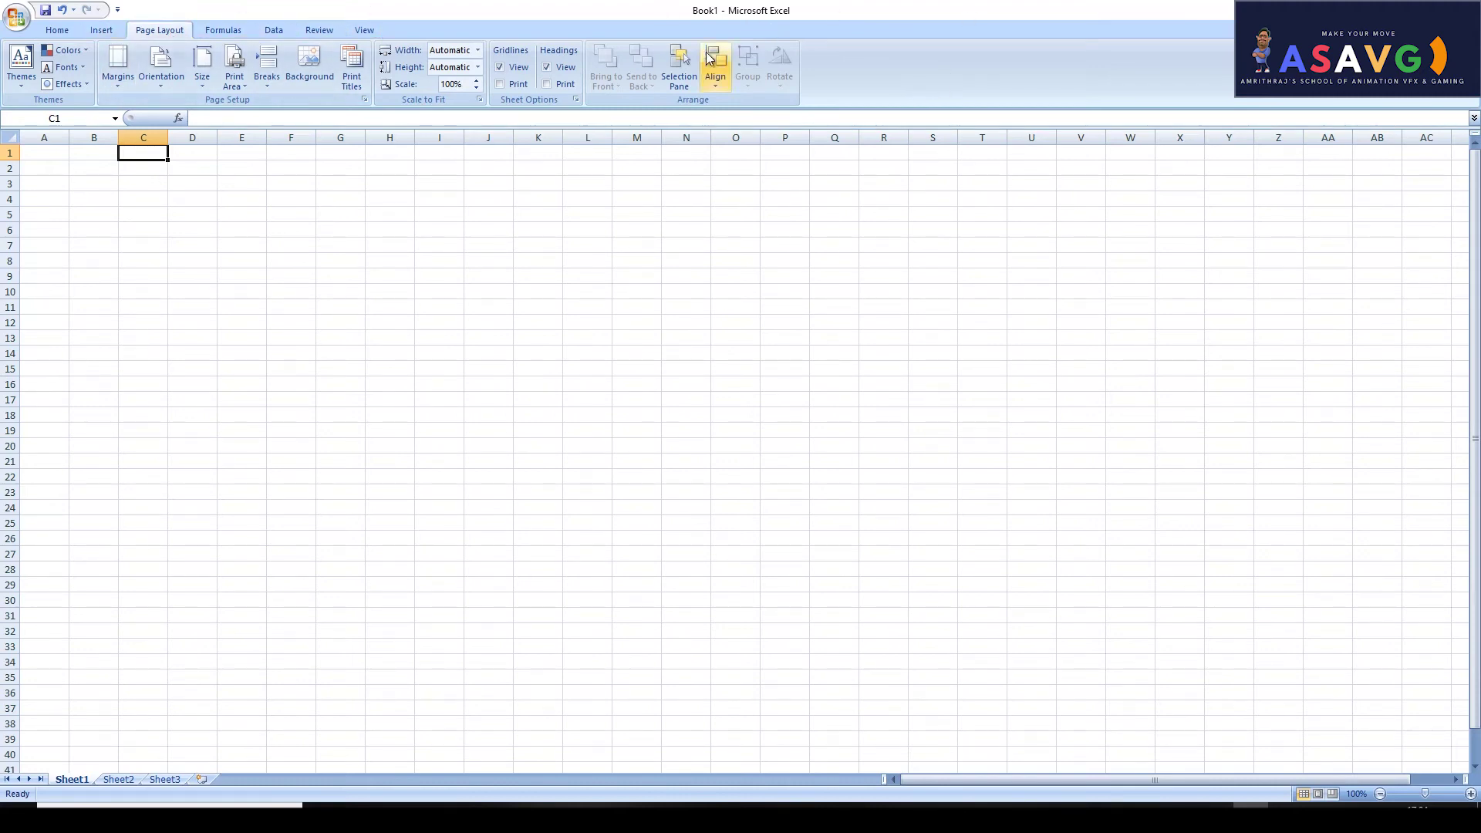
double_click(176, 29)
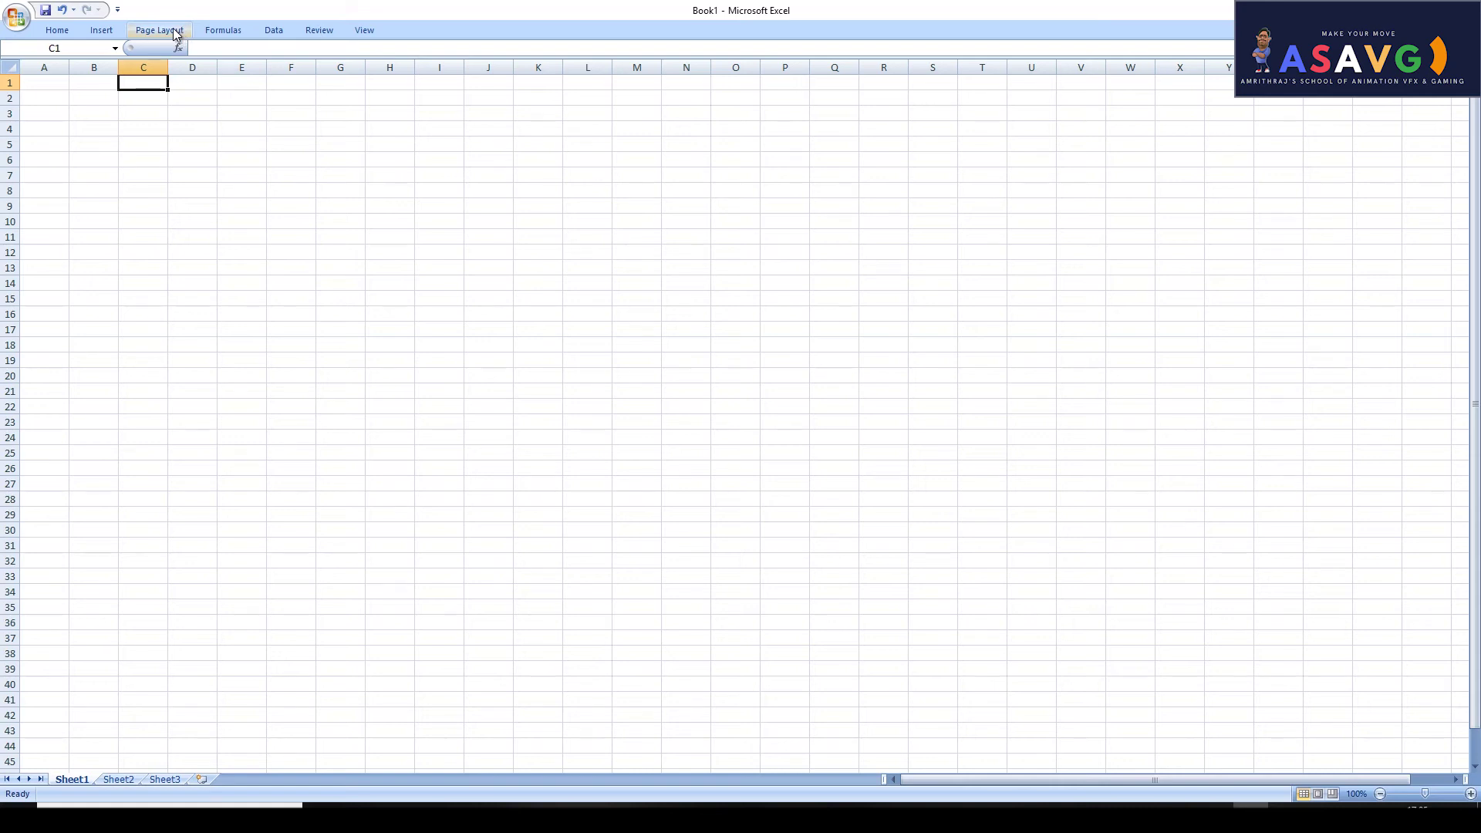
double_click(174, 29)
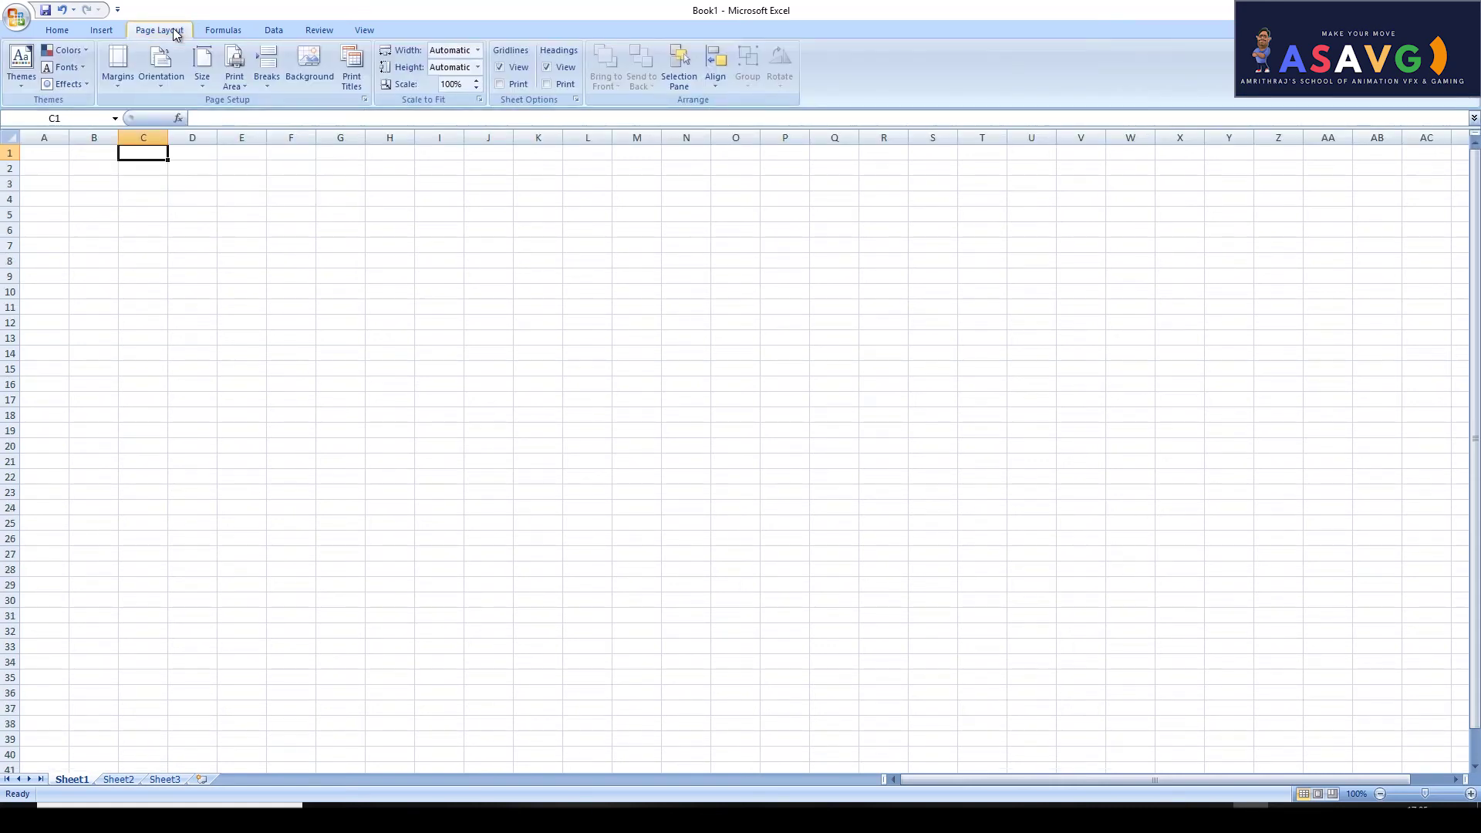
left_click(56, 31)
Select cell H5 on the Home view and check its address in the Name Box.
left_click(159, 29)
left_click(61, 28)
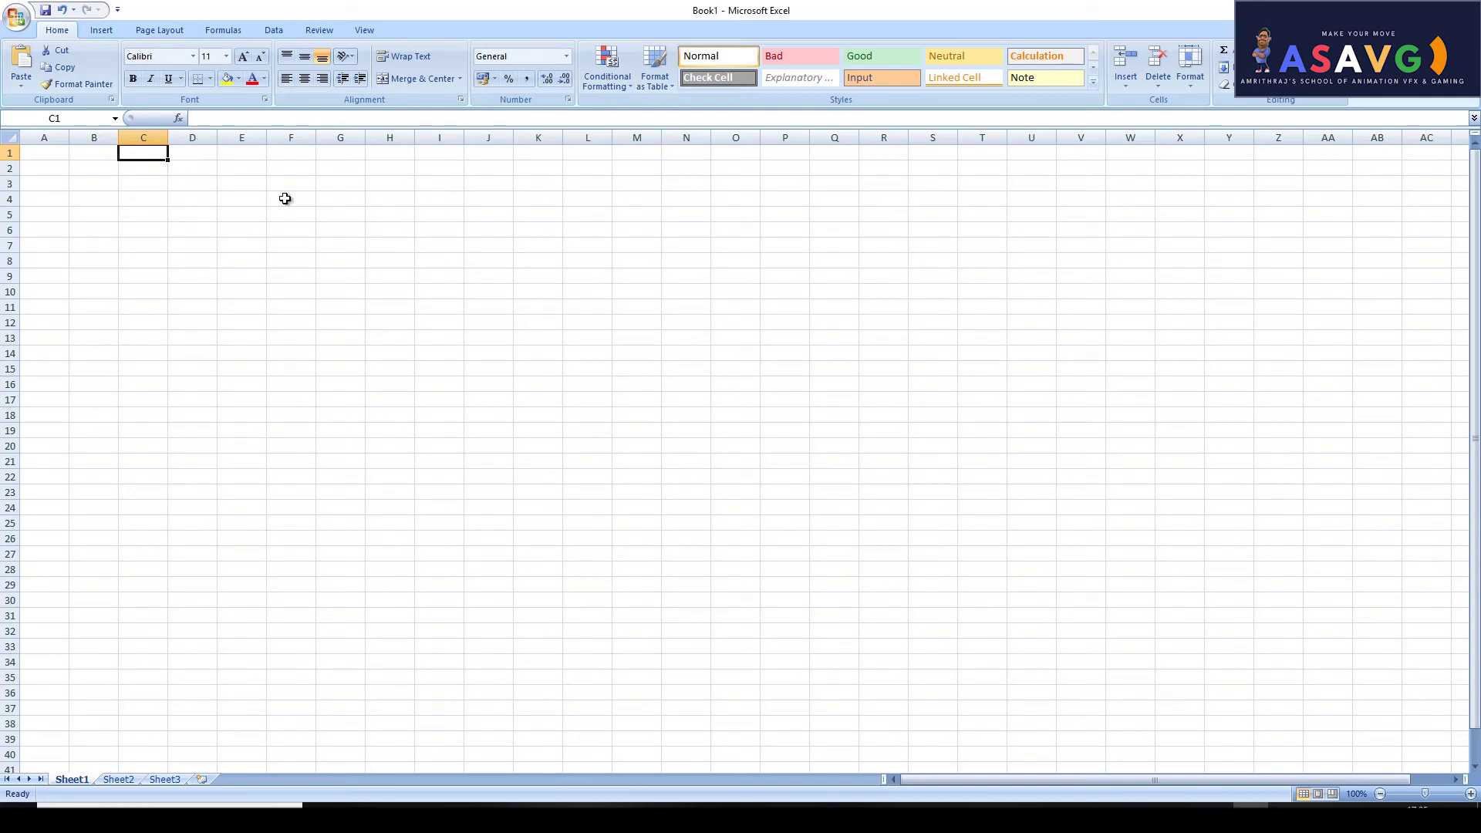
left_click(384, 216)
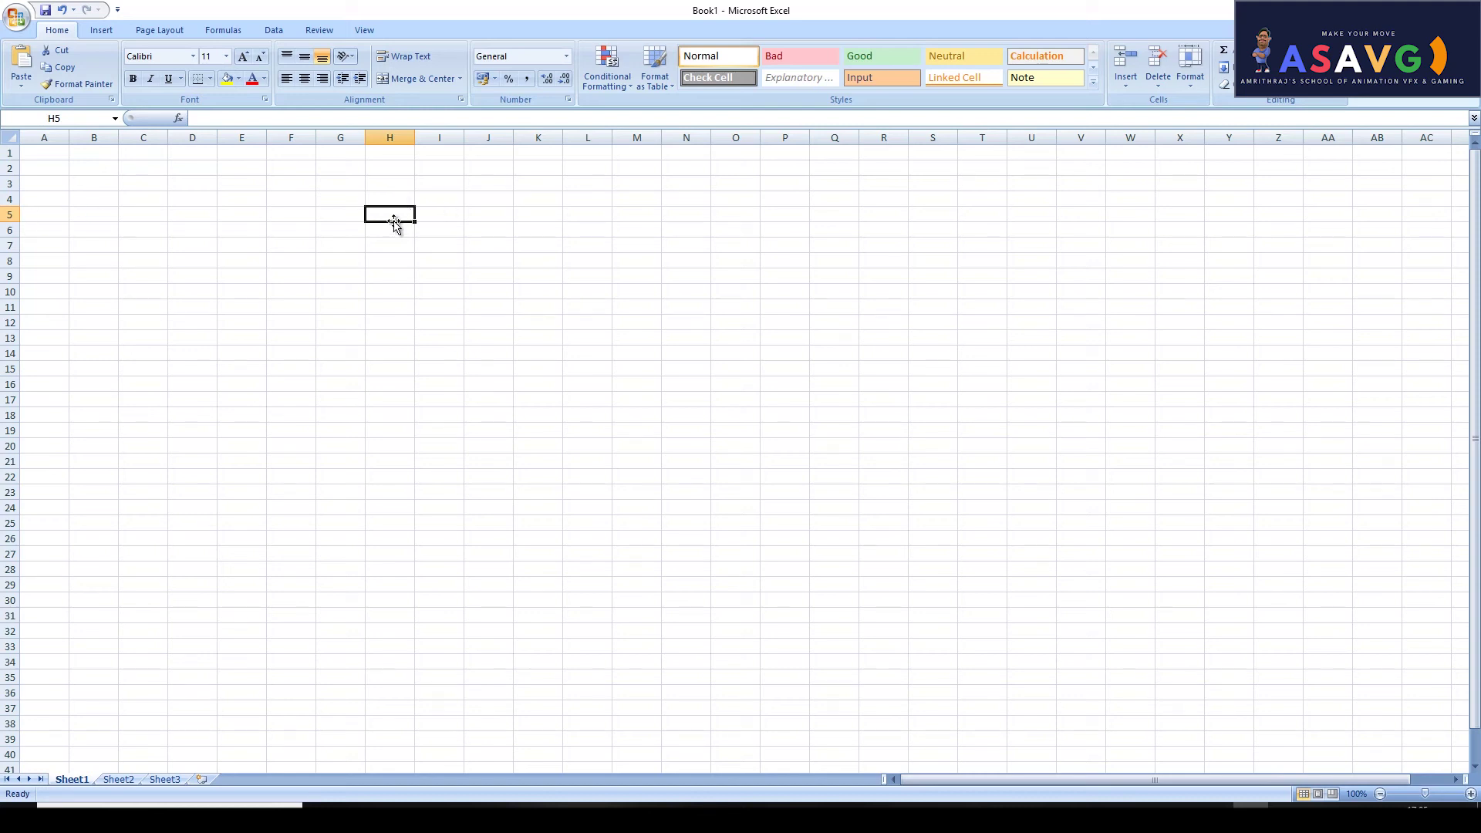
left_click(82, 118)
left_click_drag(4, 119, 73, 122)
key("Left")
Select cell K6, then move with the arrow keys to end on N7.
left_click(558, 223)
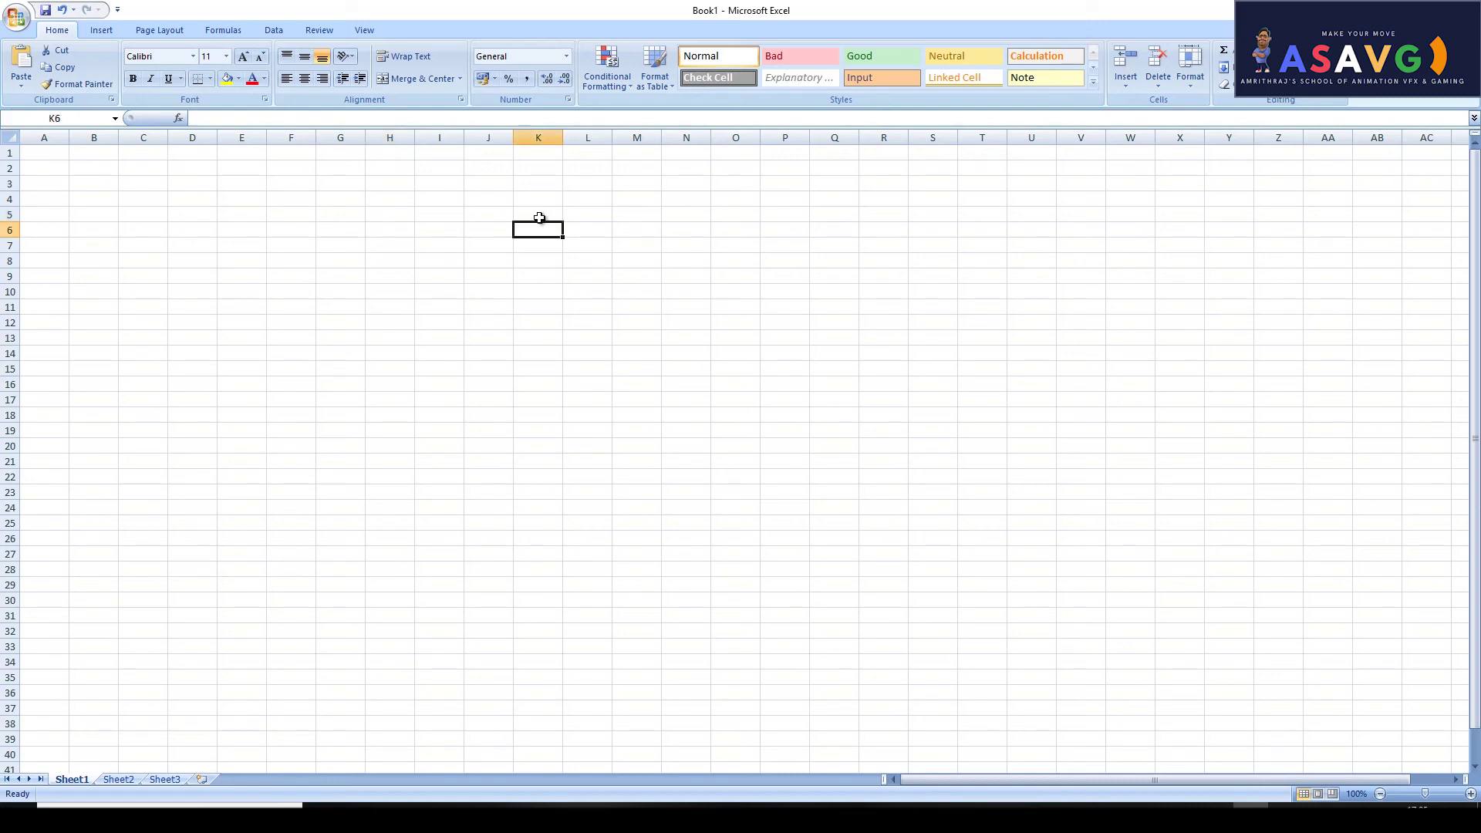
key("Up")
key("Up")
key("Down")
key("Down")
key("Down")
key("Left")
key("Left")
key("Right")
key("Right")
key("Right")
key("Right")
key("Right")
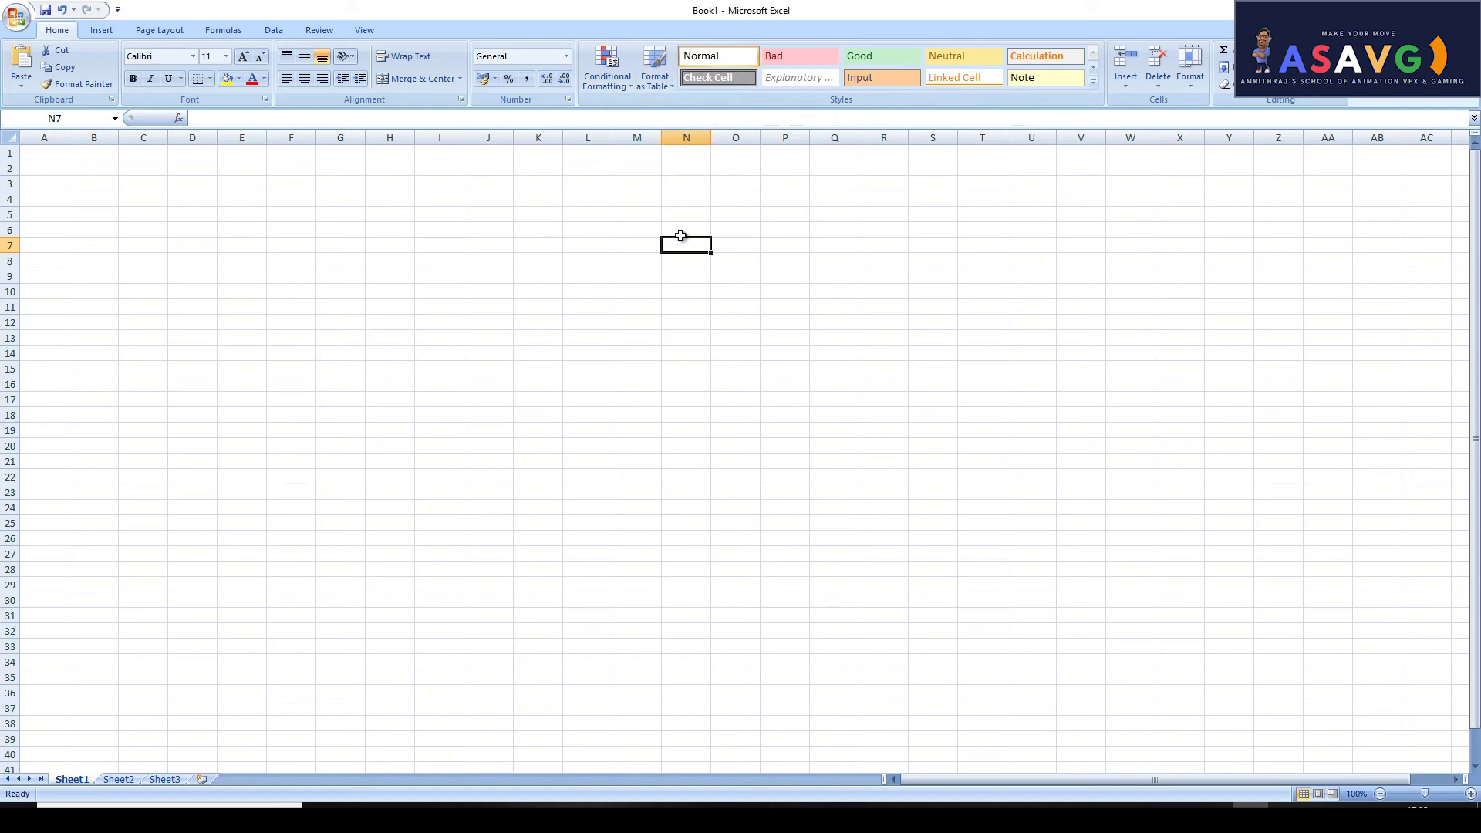
Leave the Name Box, reselect N7, then step right to O7 and down to O8.
left_click(66, 118)
key("Right")
left_click(717, 305)
left_click(686, 245)
key("Right")
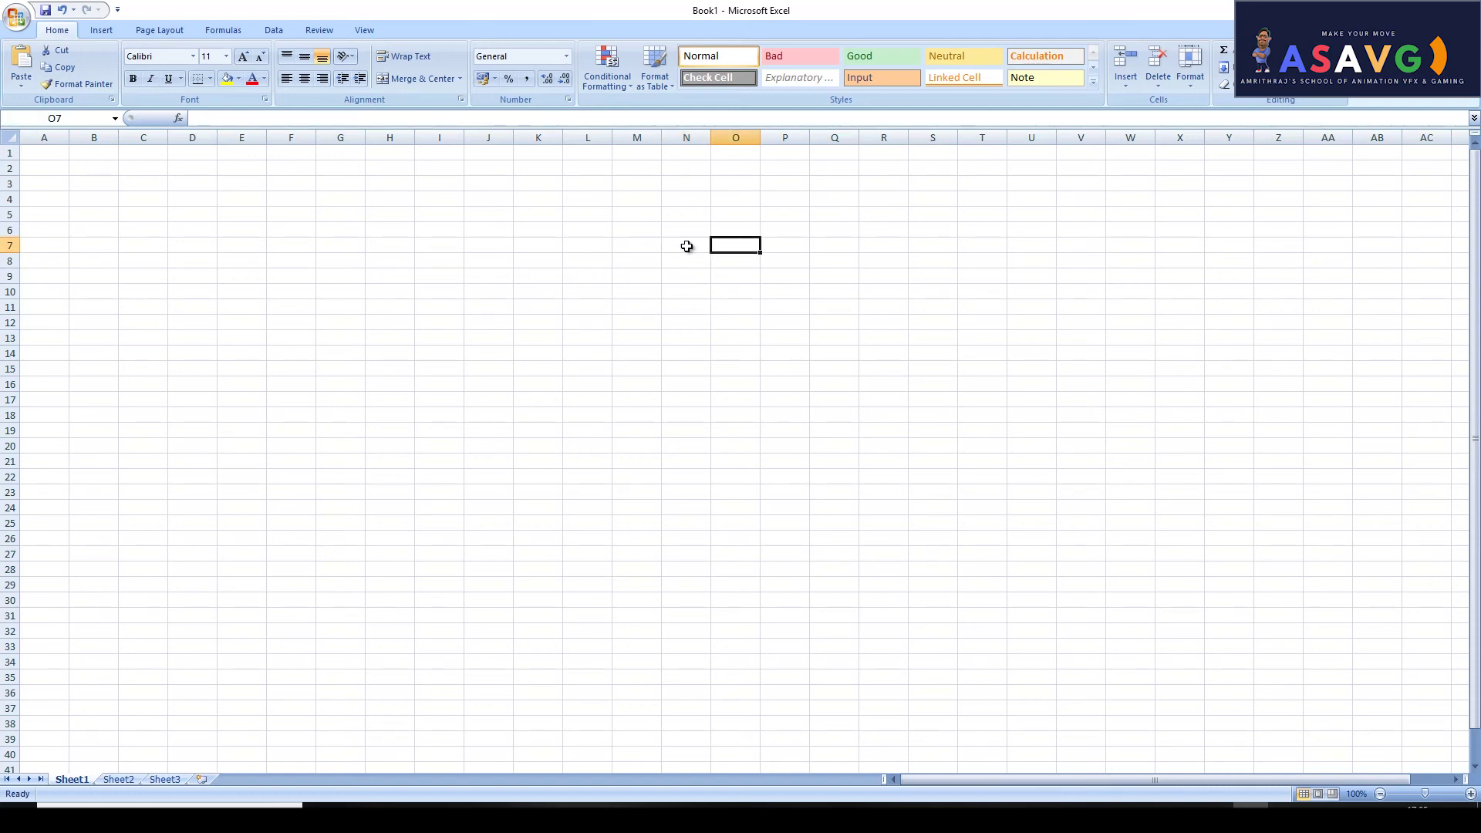
key("Down")
key("Down")
key("Down")
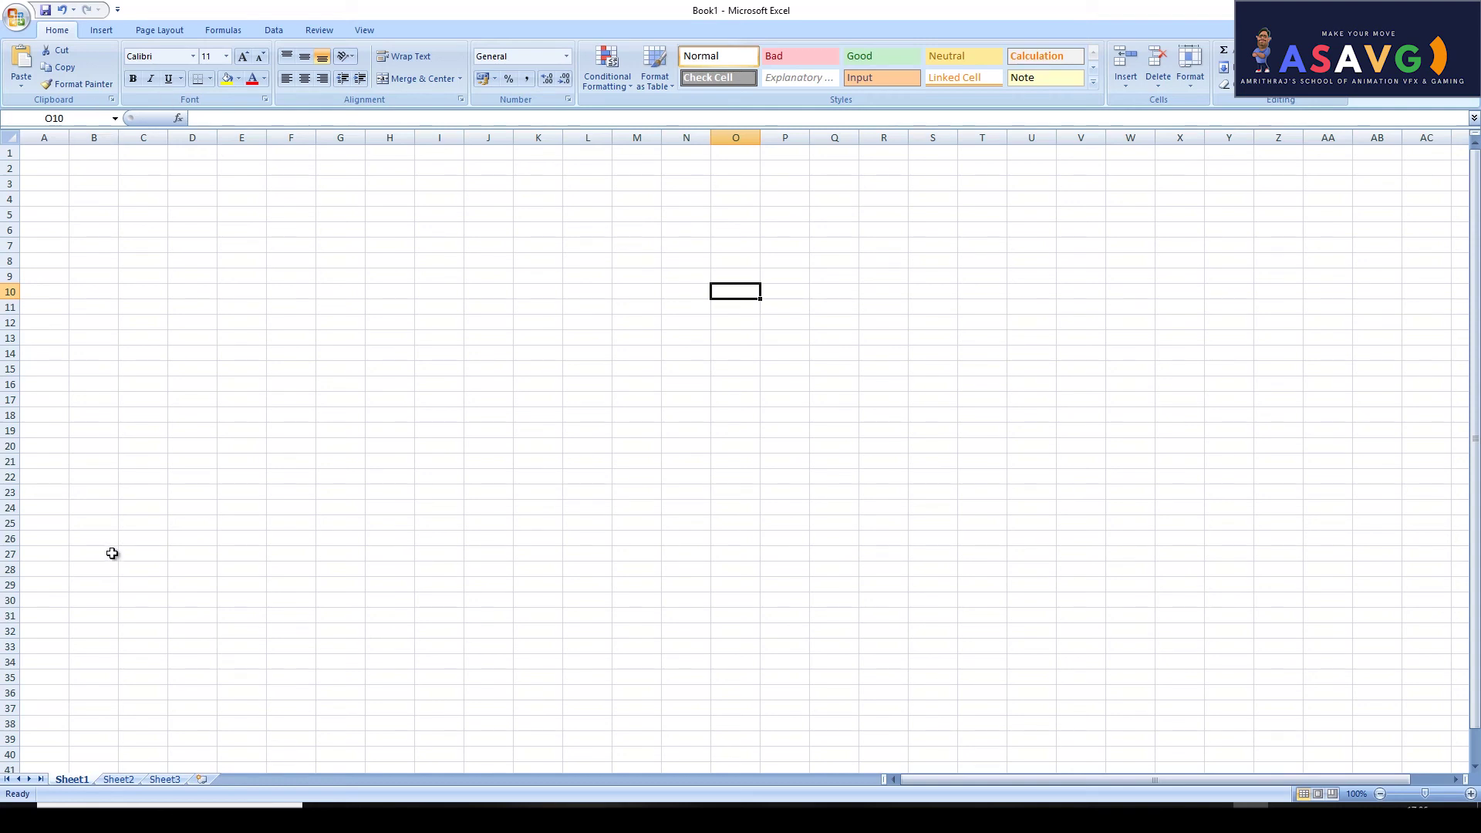
left_click(110, 768)
left_click(122, 781)
left_click(76, 781)
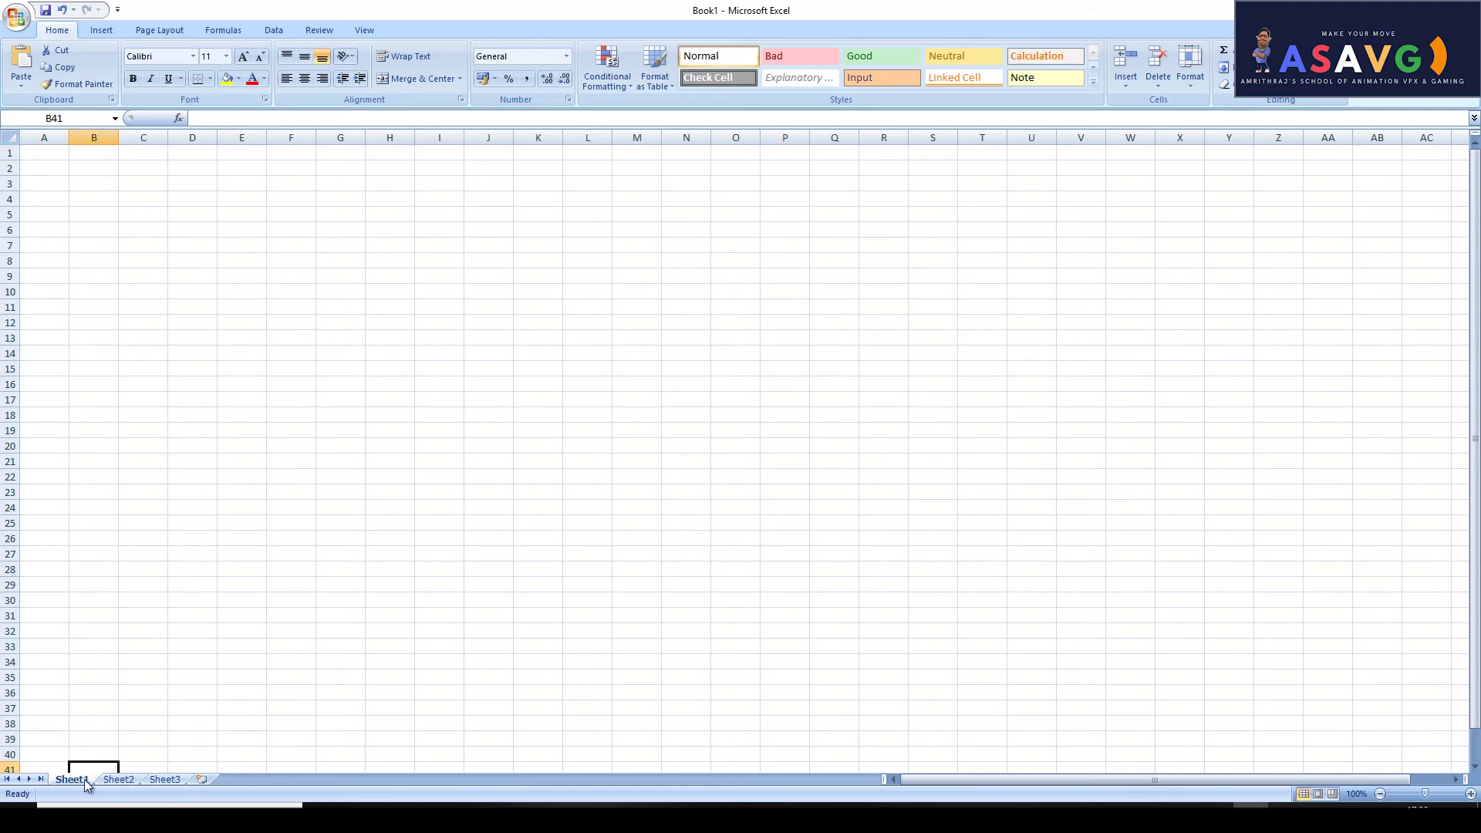
left_click(115, 779)
left_click(169, 780)
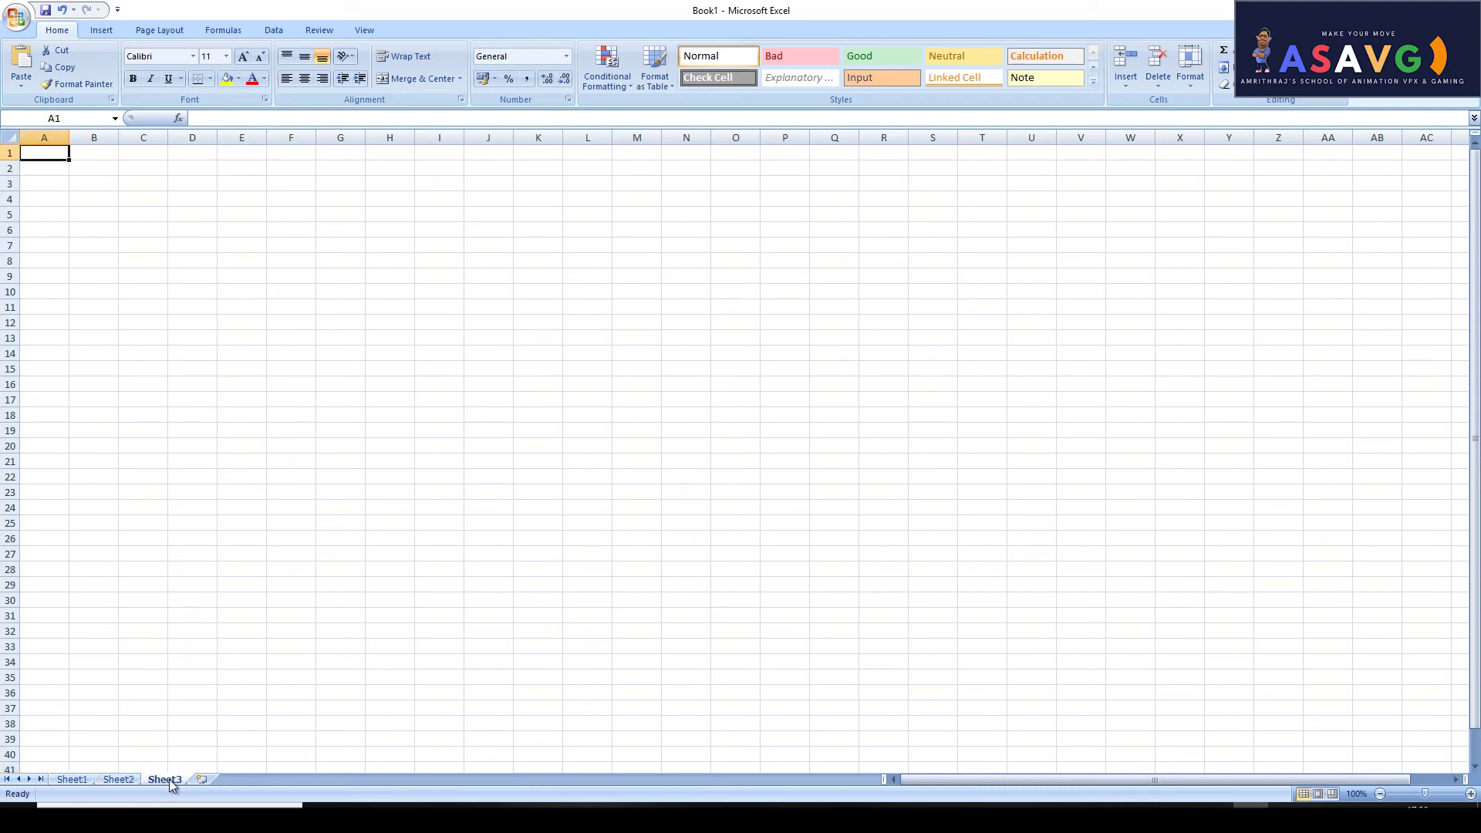
left_click(71, 779)
left_click(115, 779)
left_click(165, 779)
left_click(69, 779)
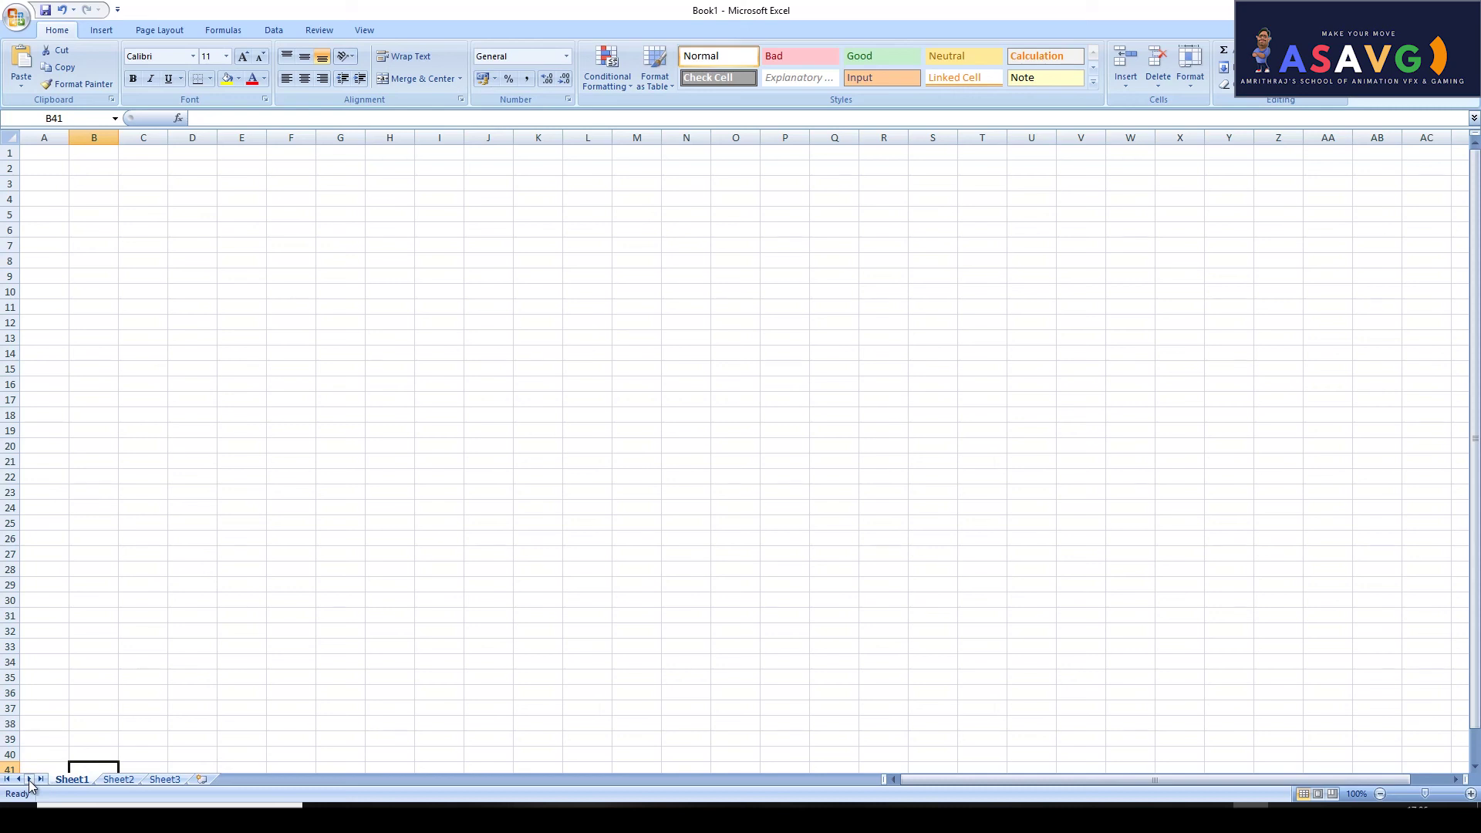
right_click(29, 780)
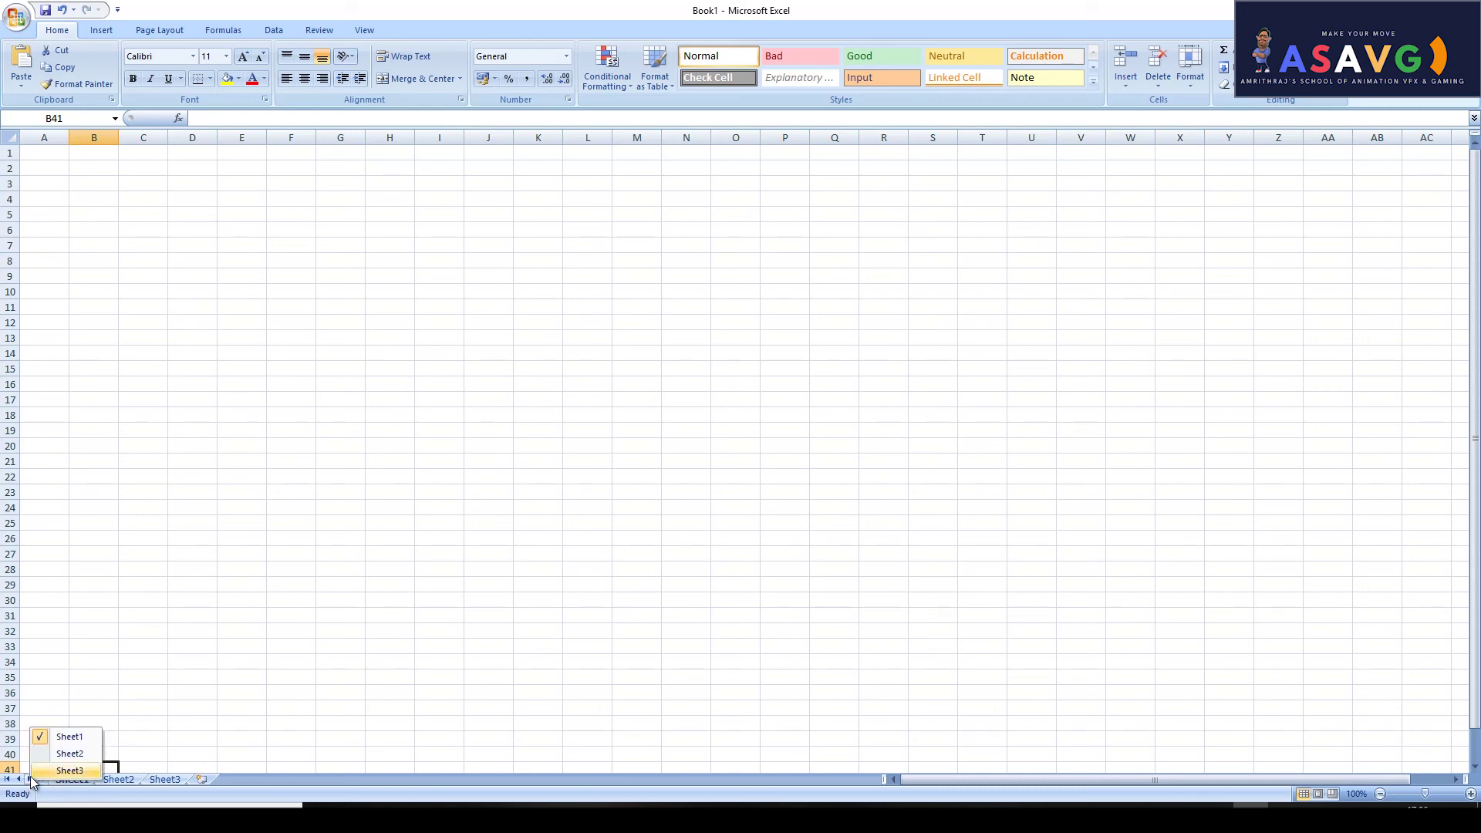
left_click(70, 754)
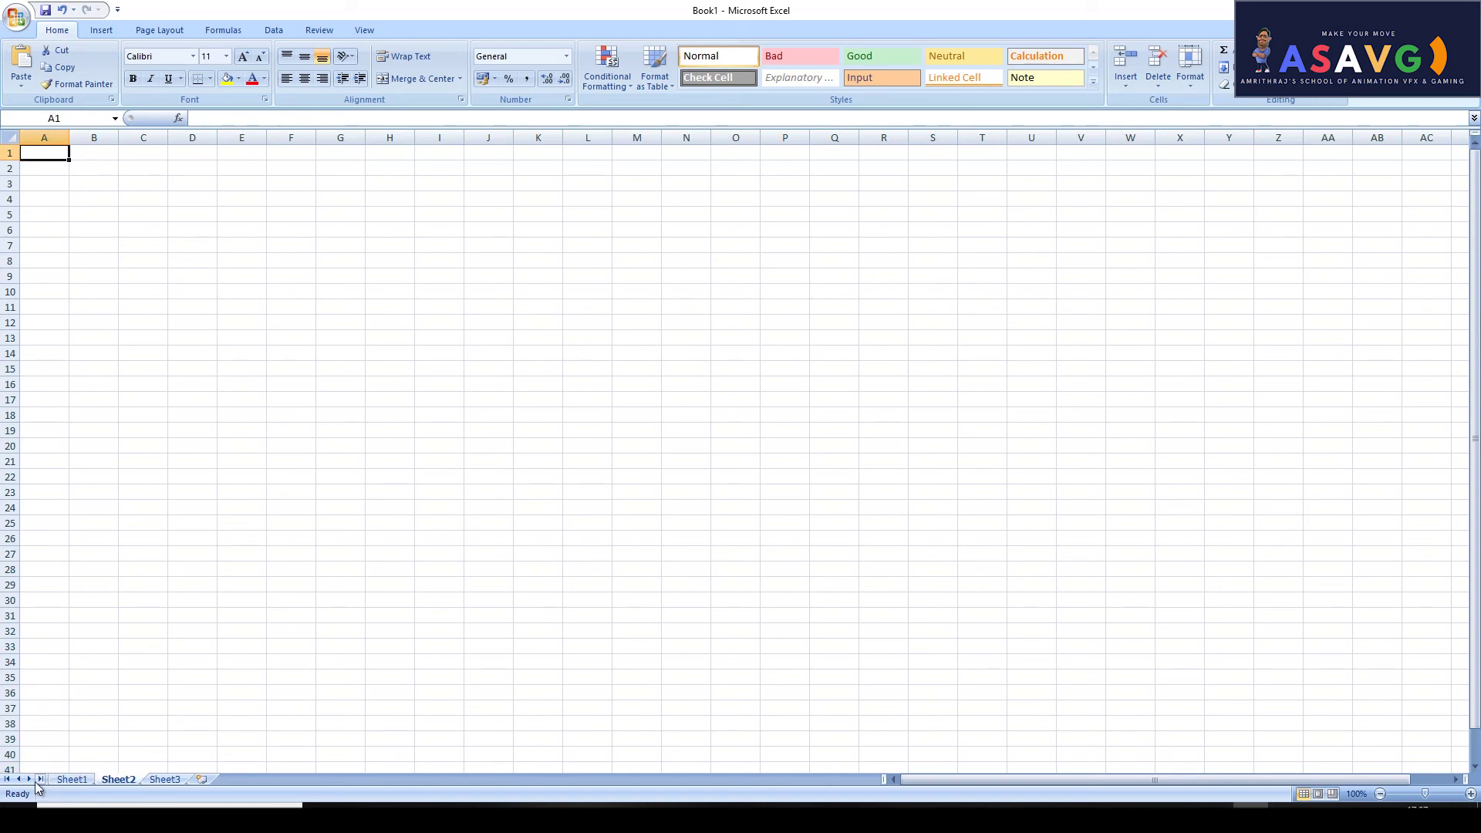
right_click(33, 778)
left_click(53, 769)
left_click(69, 779)
left_click(162, 780)
left_click(89, 781)
left_click(113, 783)
left_click(85, 779)
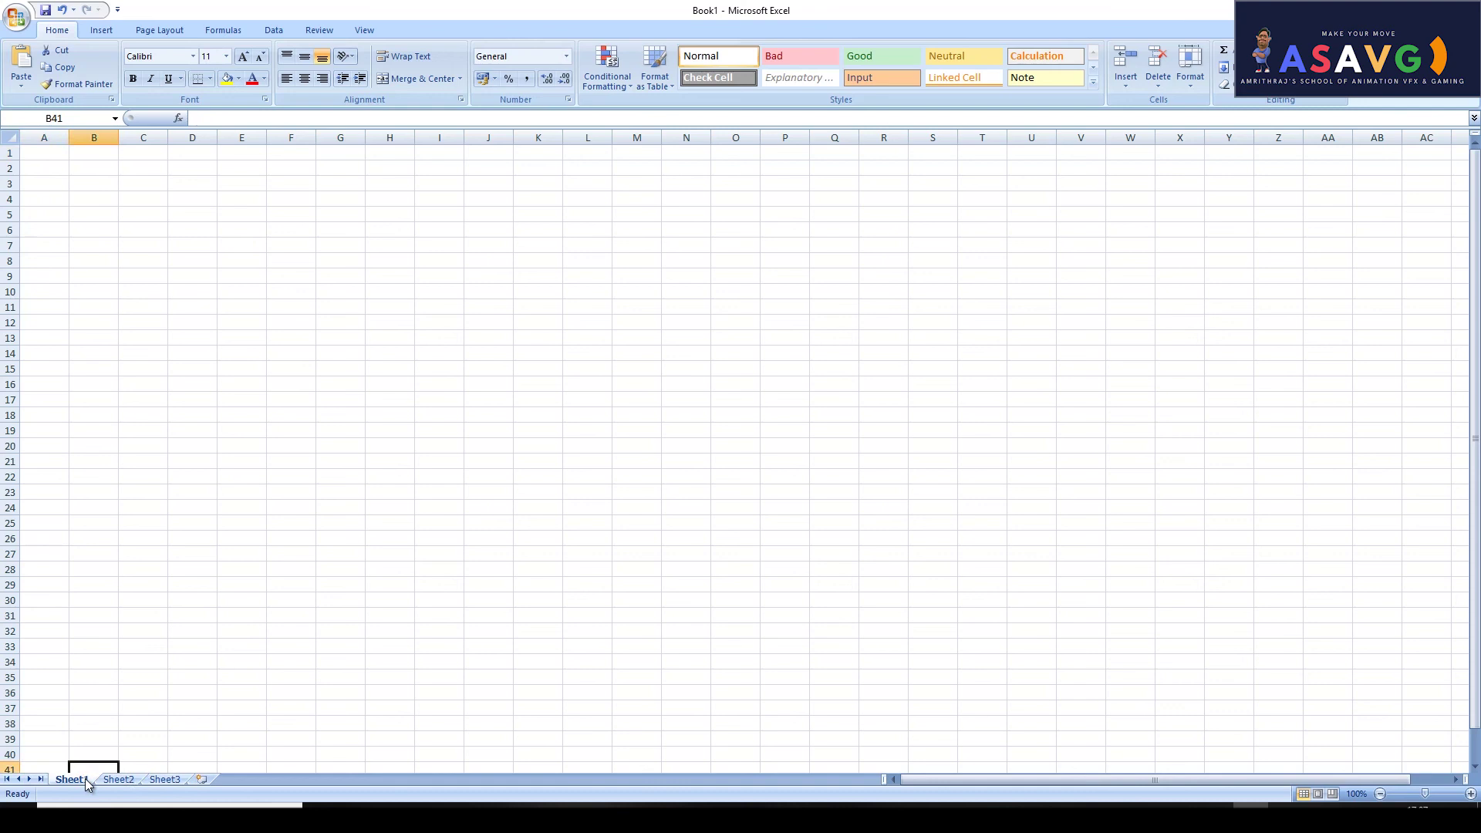
Add Sheet4, then delete it so only Sheet1 to Sheet3 remain.
left_click(201, 779)
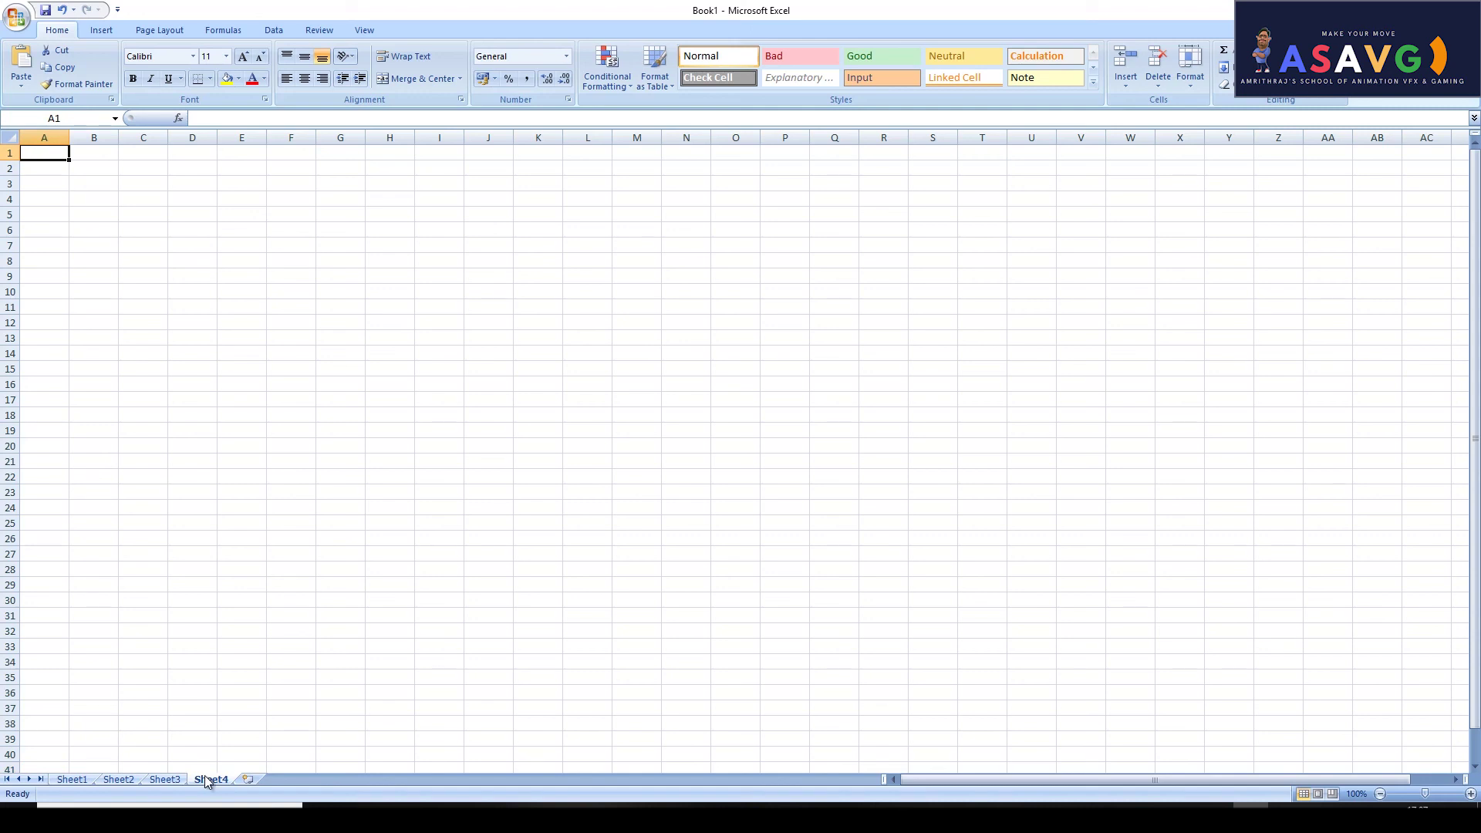
right_click(205, 780)
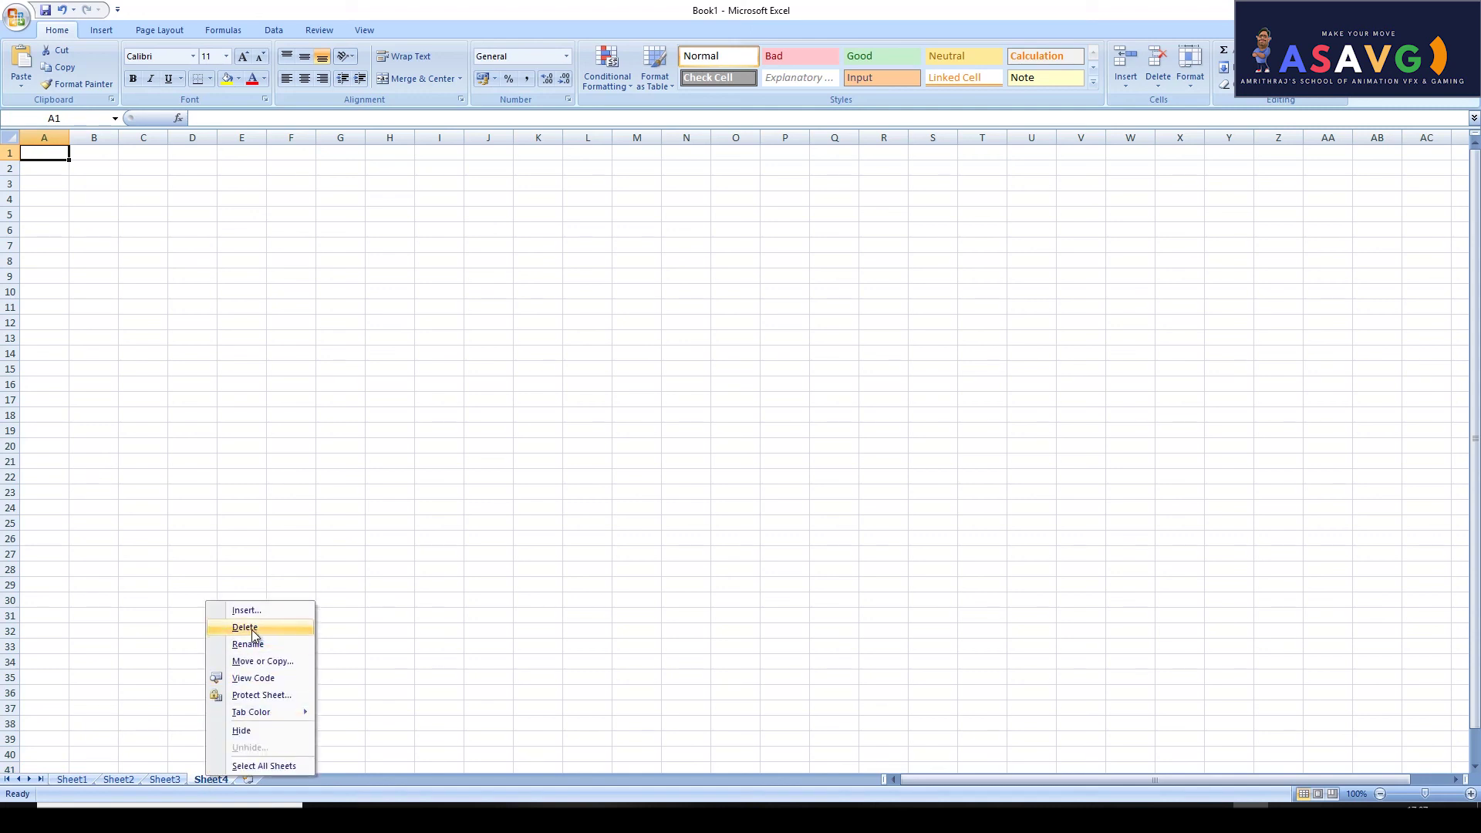
left_click(251, 629)
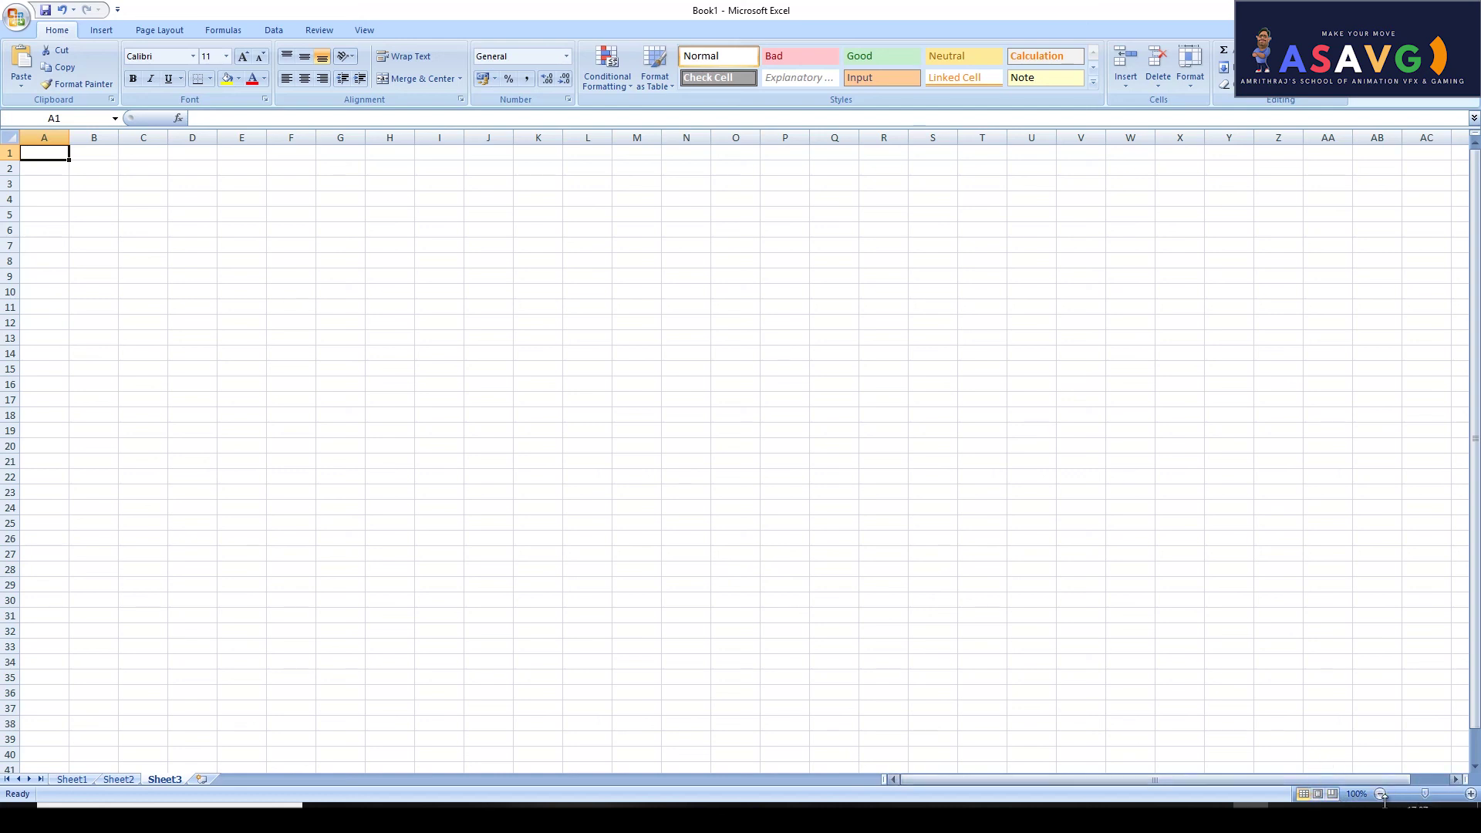
Set Sheet3's zoom to 85% with the status bar zoom slider.
mouse_move(1425, 795)
left_mouse_down()
mouse_move(1473, 804)
mouse_move(1398, 800)
mouse_move(1440, 803)
mouse_move(1401, 802)
mouse_move(1434, 803)
mouse_move(1400, 803)
mouse_move(1418, 797)
left_mouse_up()
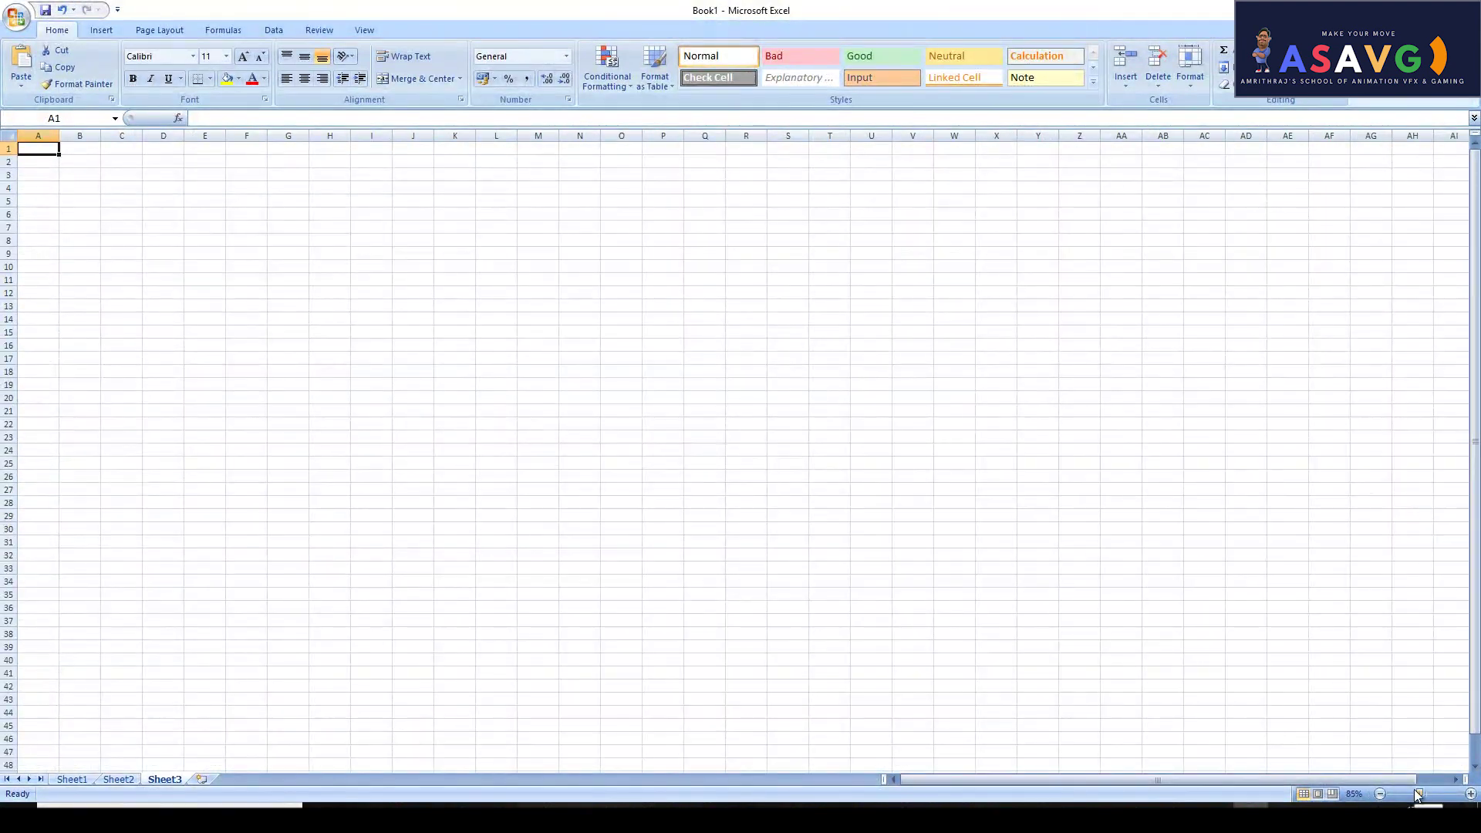